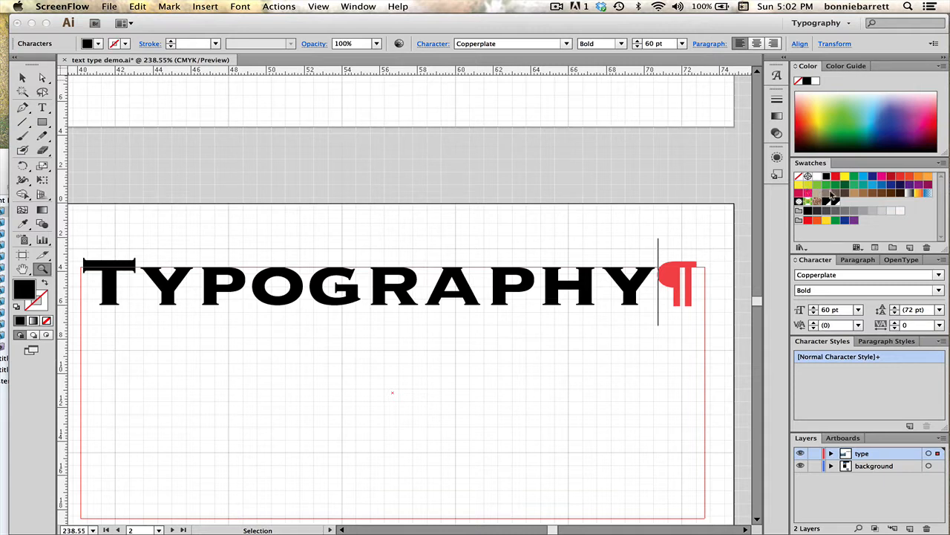
# Step: Choose the Typography workspace
pyautogui.click(813, 24)
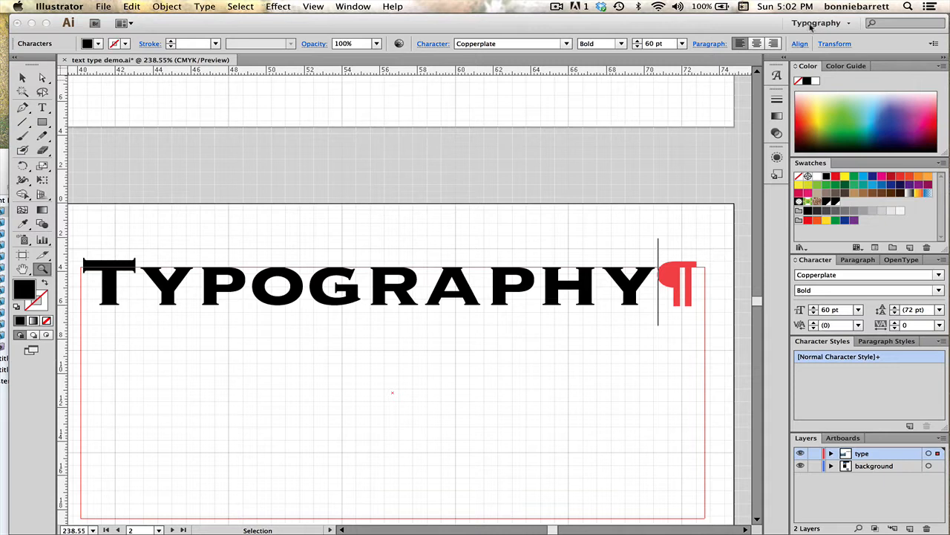
pyautogui.click(812, 25)
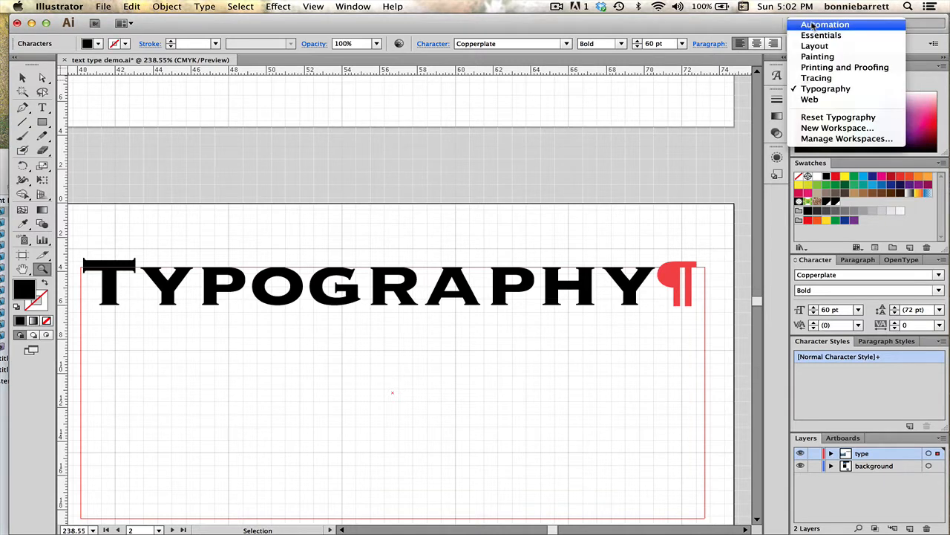
pyautogui.click(822, 90)
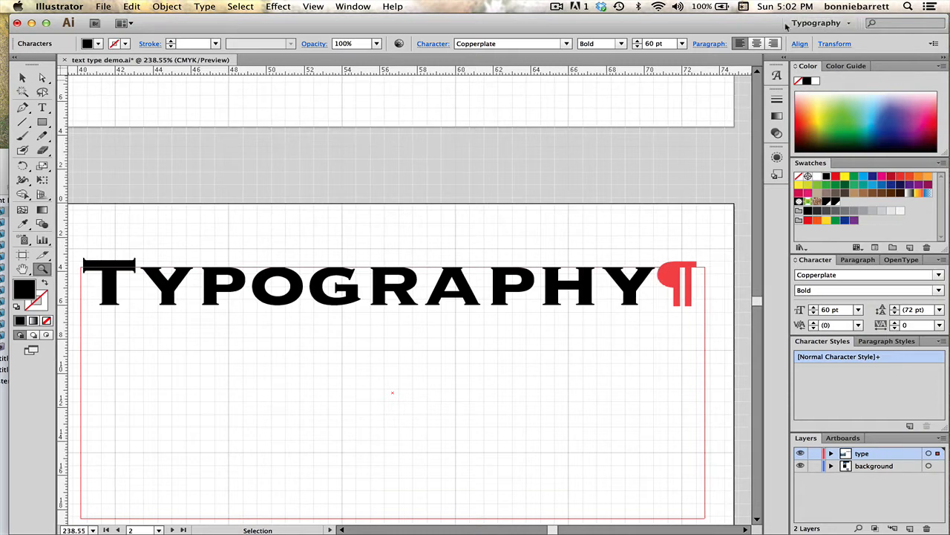
# Step: Fit the artboard in view and delete the "Typography" text frame beside the glacier photo
pyautogui.press('super+0')
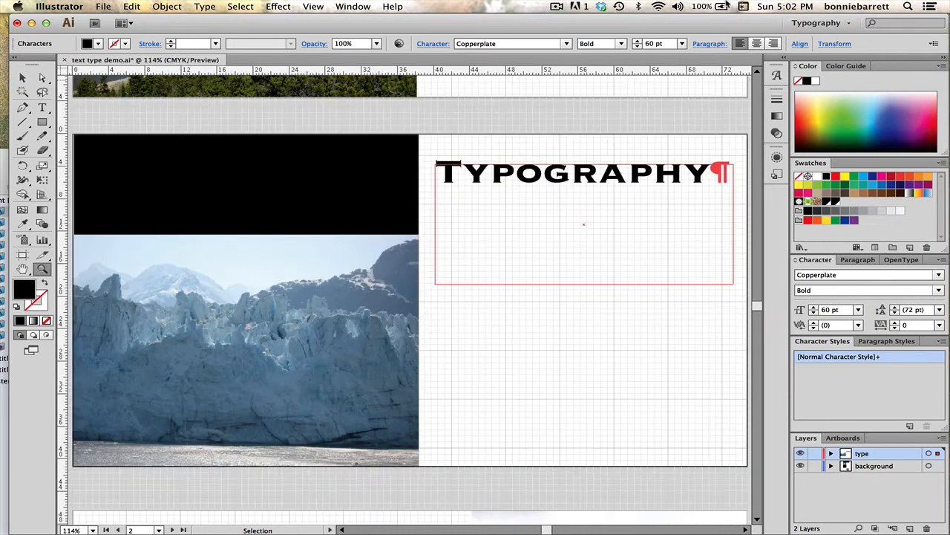
pyautogui.click(23, 80)
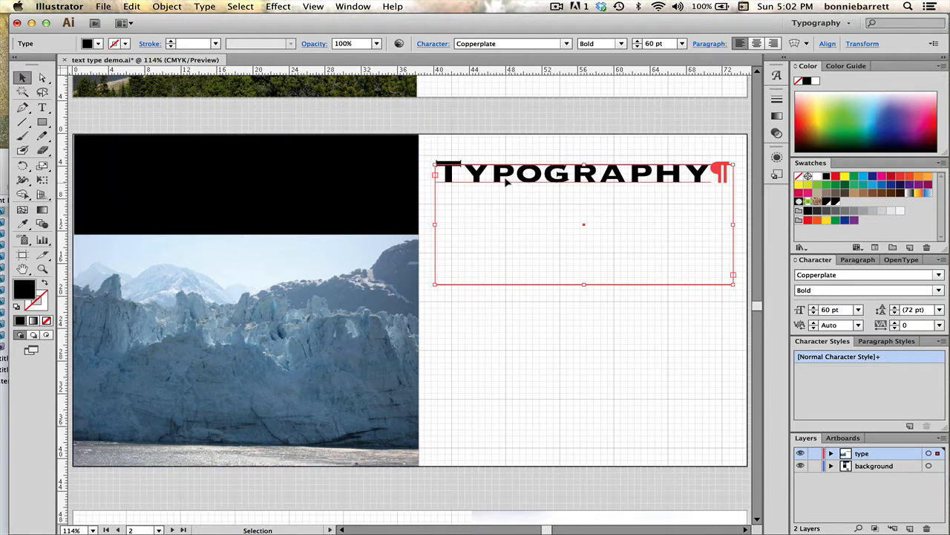
pyautogui.press('Delete')
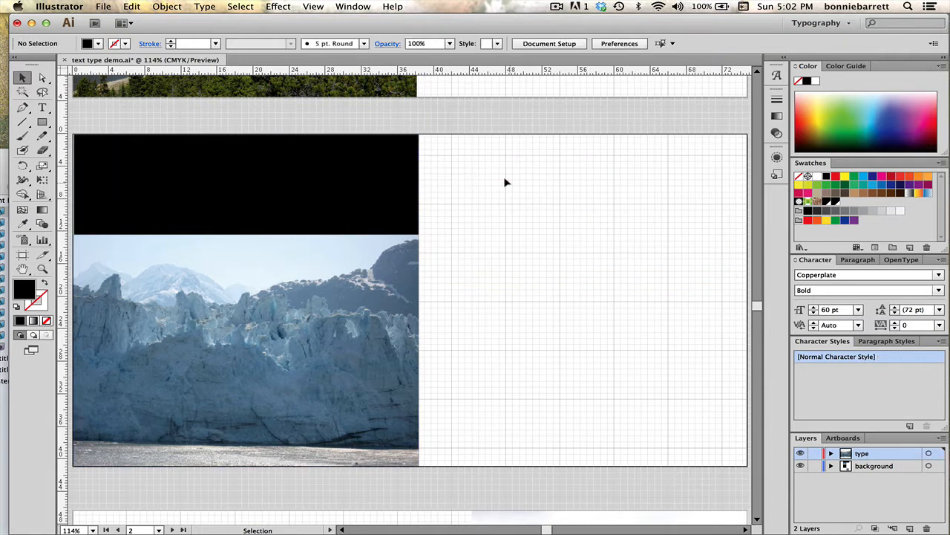
# Step: Add a point-type title reading "Alaska's Lake Bennett" near the upper part of the white area beside the tree photo
pyautogui.click(43, 108)
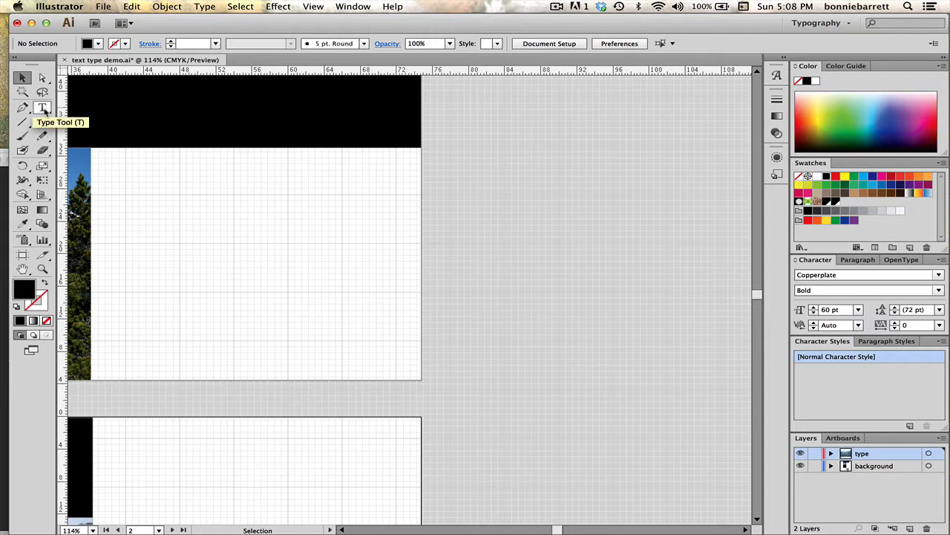
pyautogui.moveTo(44, 110); pyautogui.dragTo(93, 111)
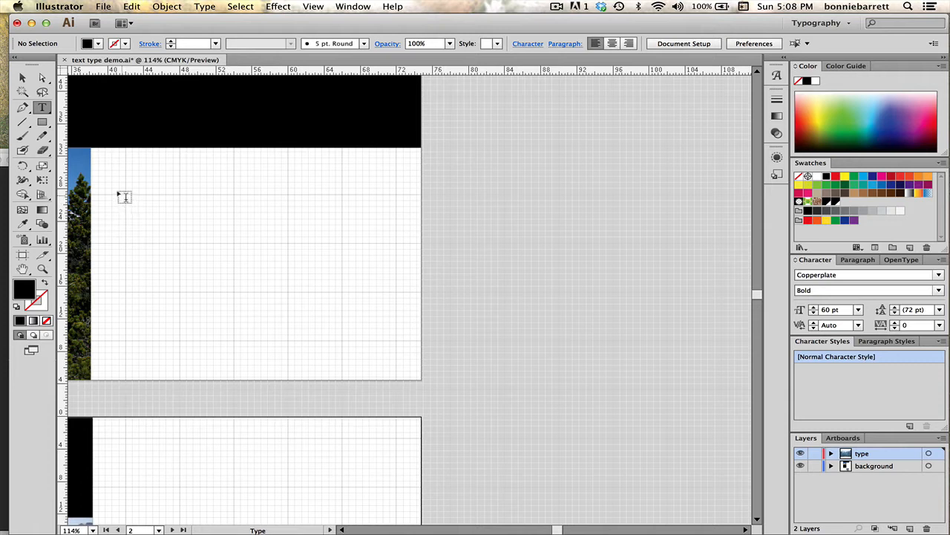
pyautogui.click(123, 194)
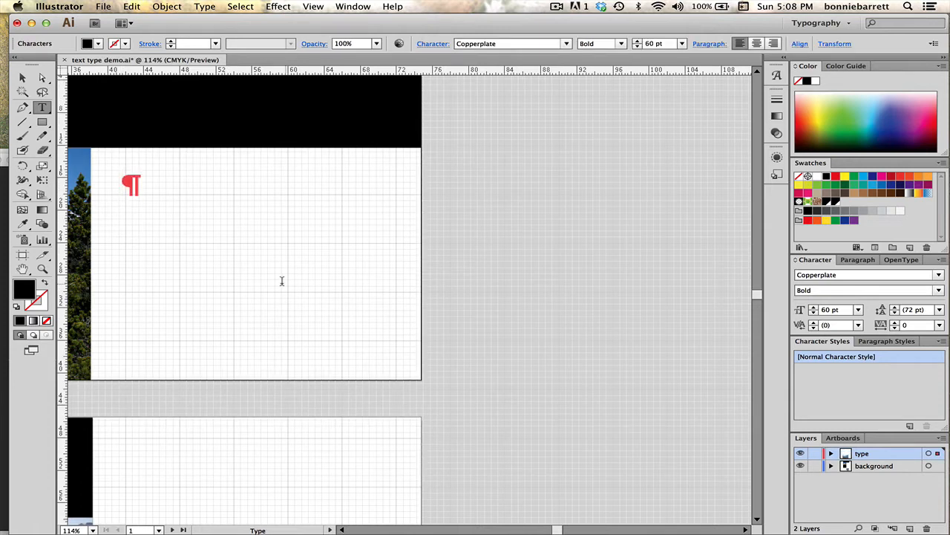
pyautogui.write('Alas')
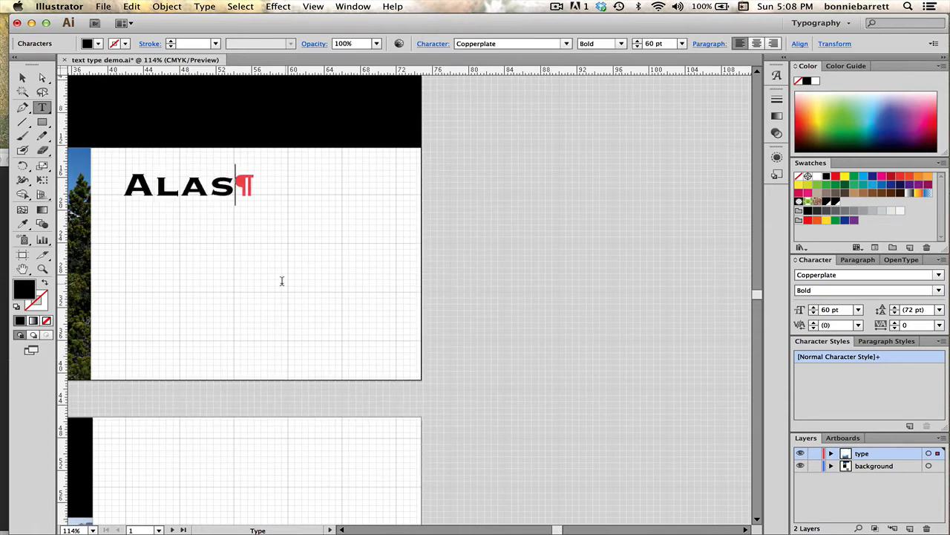
pyautogui.write("ka's Lak")
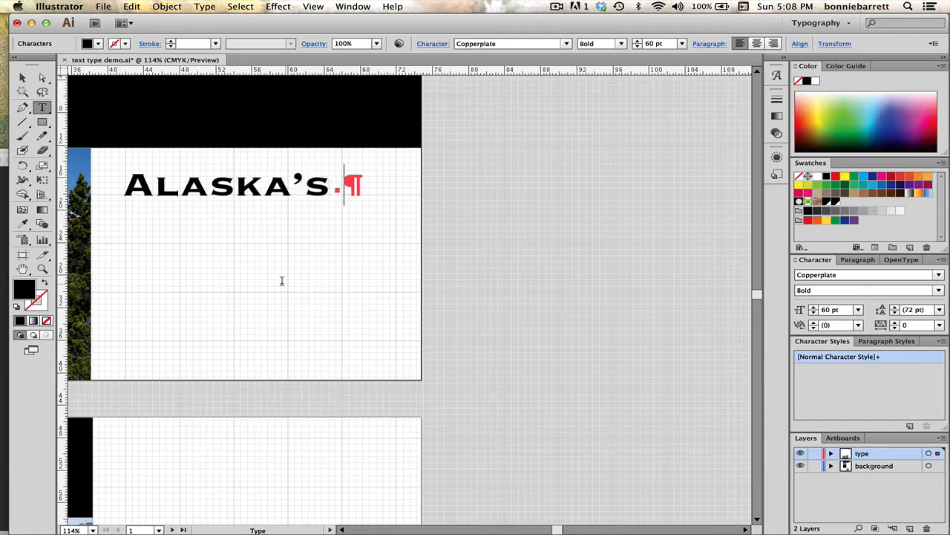
pyautogui.write('e Bennett')
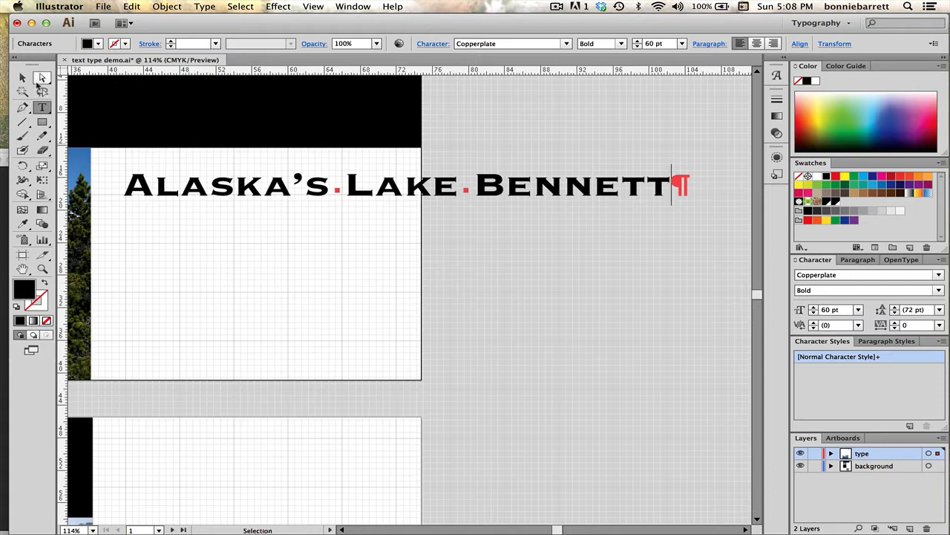
pyautogui.click(22, 78)
# Step: Create an area-type frame about 64 by 10 picas below the title and enter "Alaska's Lake Bennett" in it
pyautogui.click(43, 108)
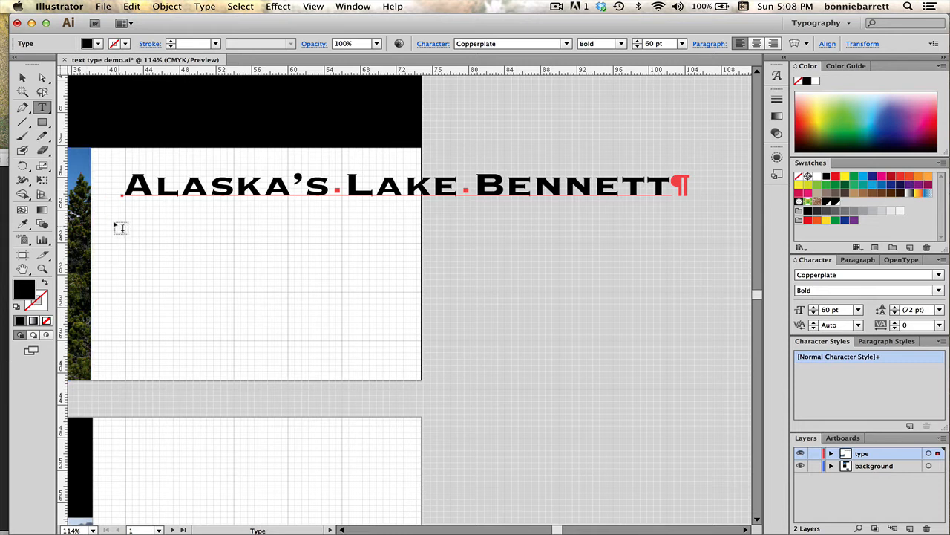
pyautogui.moveTo(120, 227); pyautogui.dragTo(695, 314)
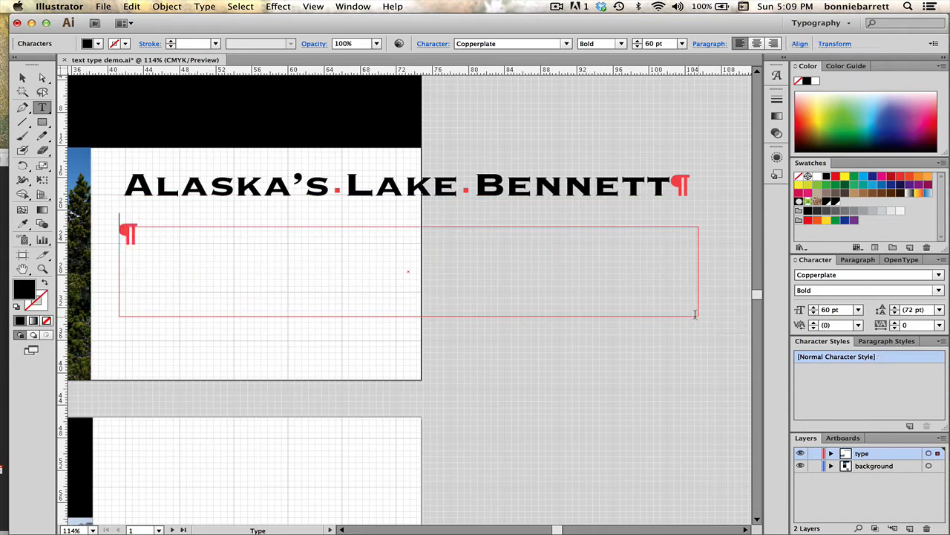
pyautogui.write('Ala')
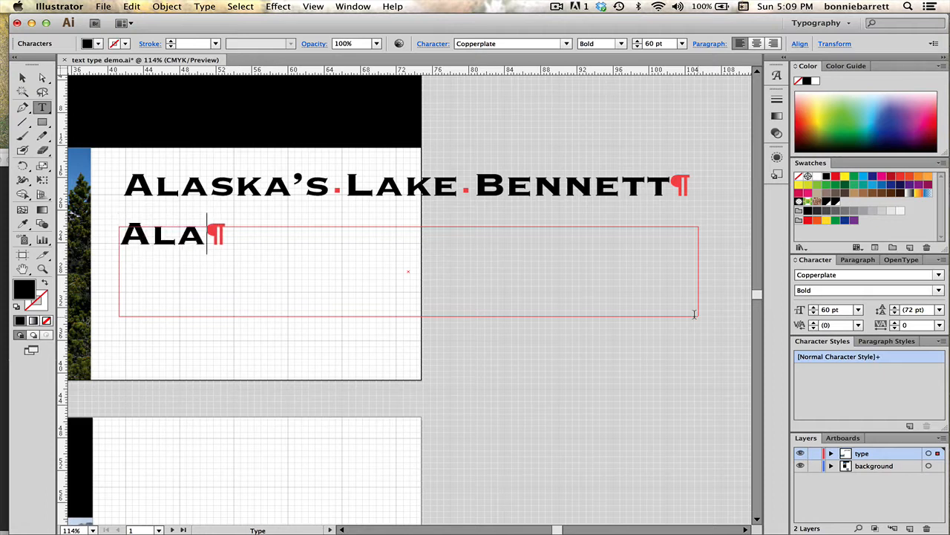
pyautogui.write("sla's La")
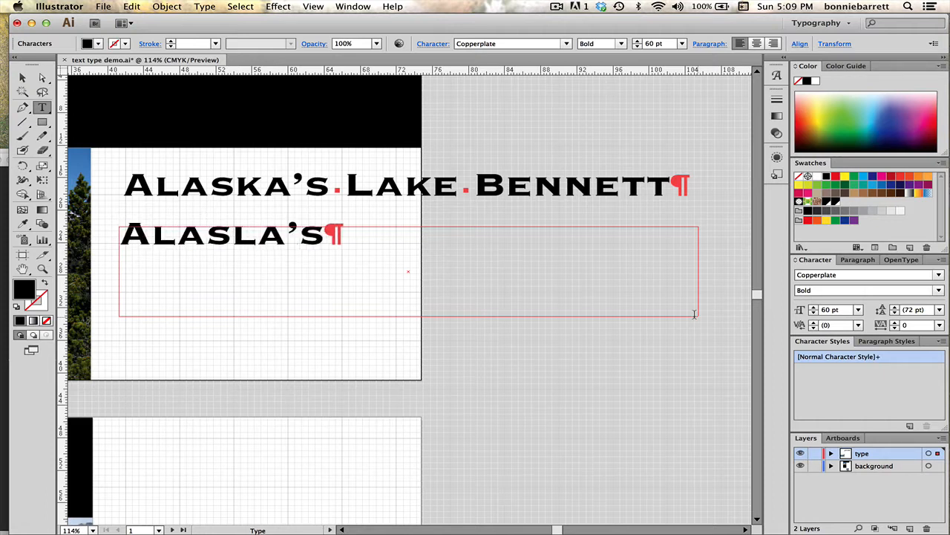
pyautogui.write('ke ')
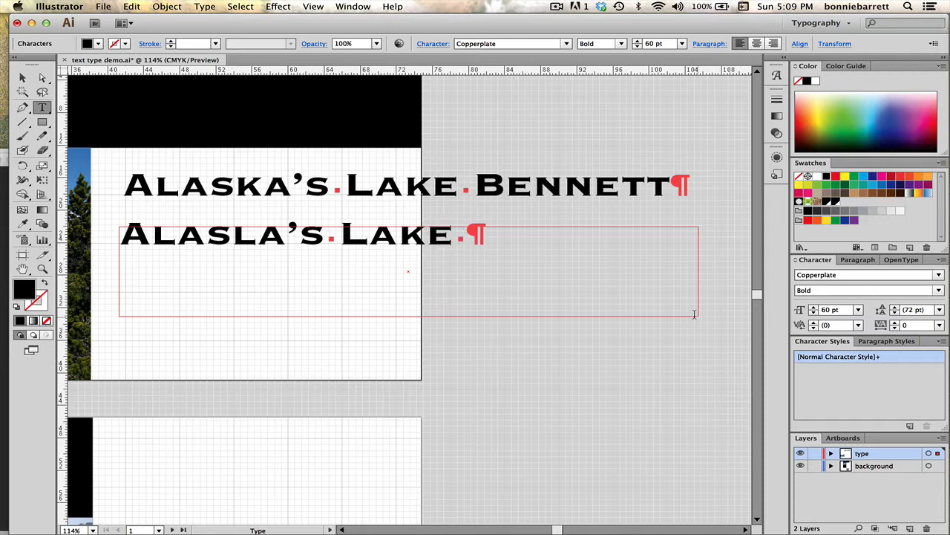
pyautogui.write('Bennett')
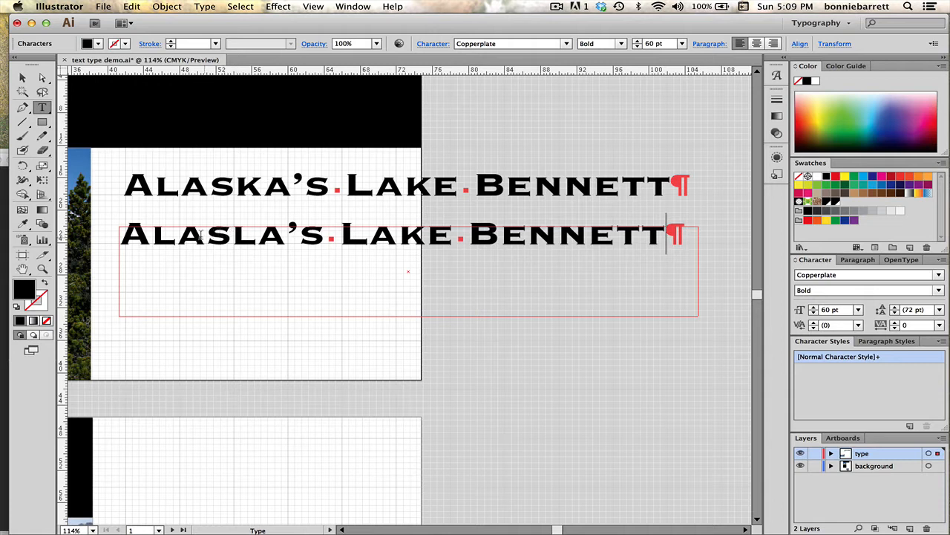
pyautogui.moveTo(231, 236); pyautogui.dragTo(245, 236)
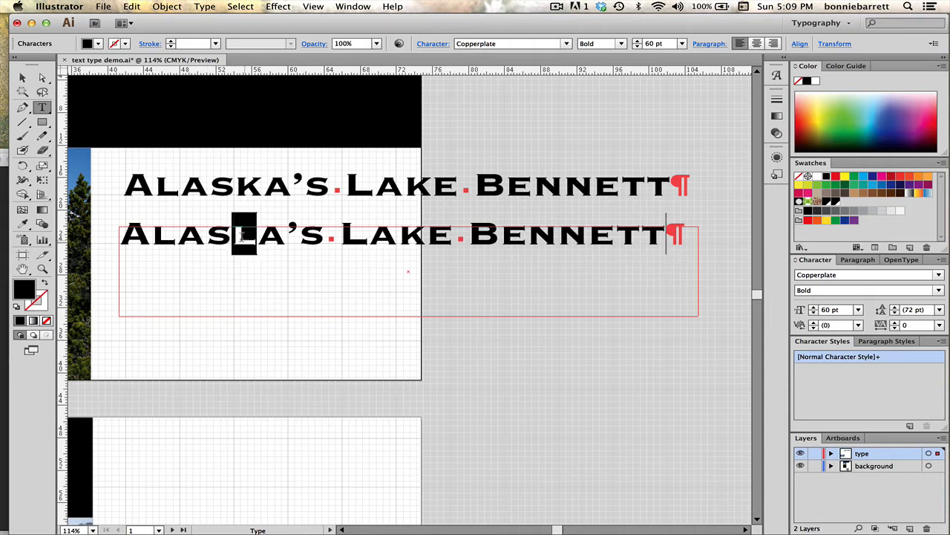
pyautogui.write('k')
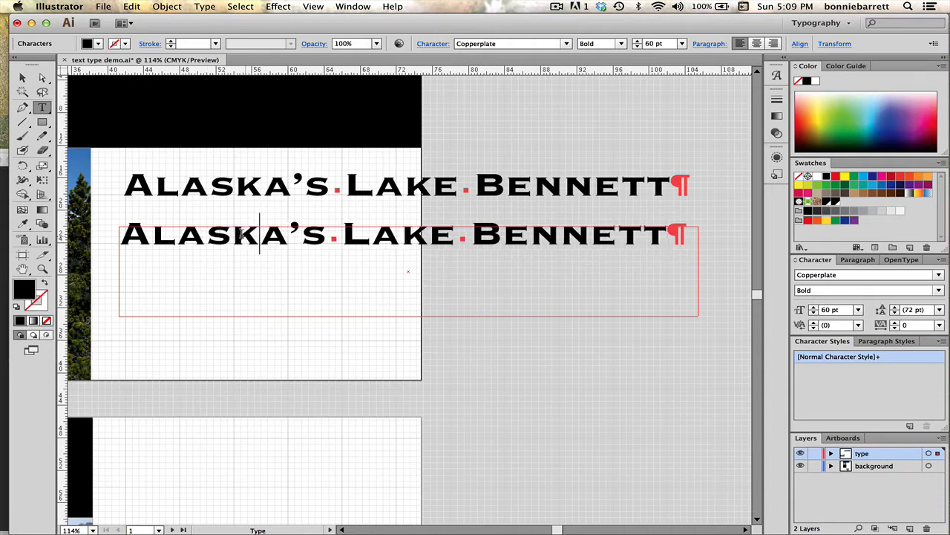
# Step: Resize the area-type frame to about 45 by 15 picas so its text wraps onto two lines, and move it lower
pyautogui.click(22, 79)
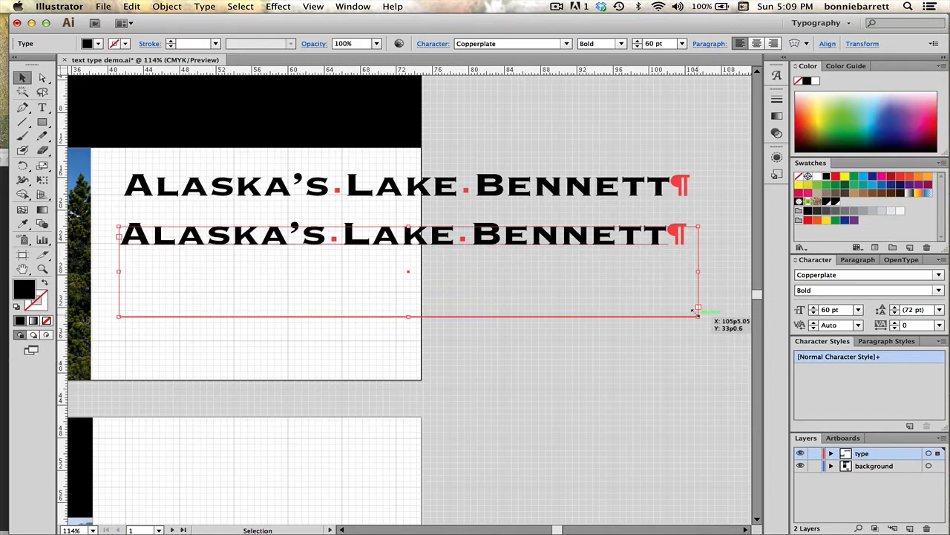
pyautogui.moveTo(695, 314); pyautogui.dragTo(535, 377)
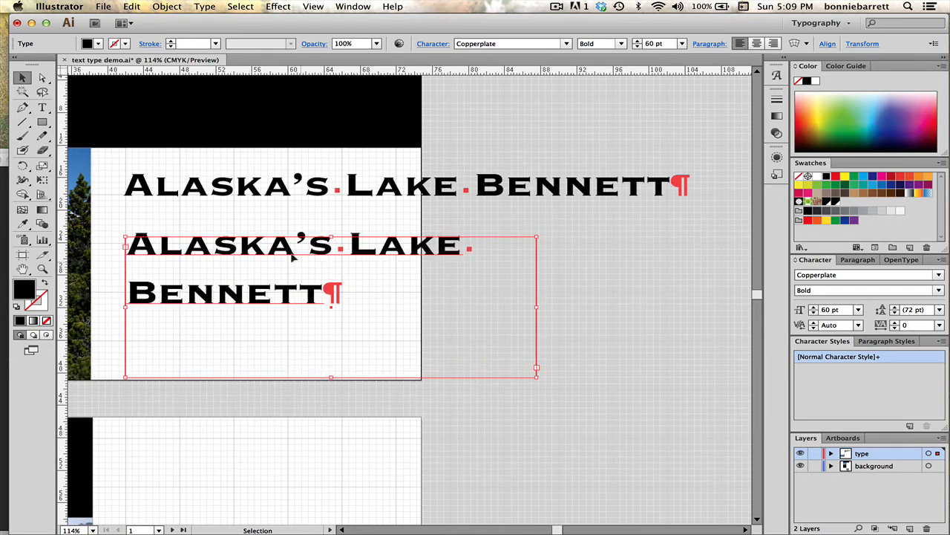
pyautogui.moveTo(274, 242); pyautogui.dragTo(309, 311)
# Step: Try scaling the point-type title narrower and taller by its bounding box, and undo the scaling
pyautogui.click(327, 187)
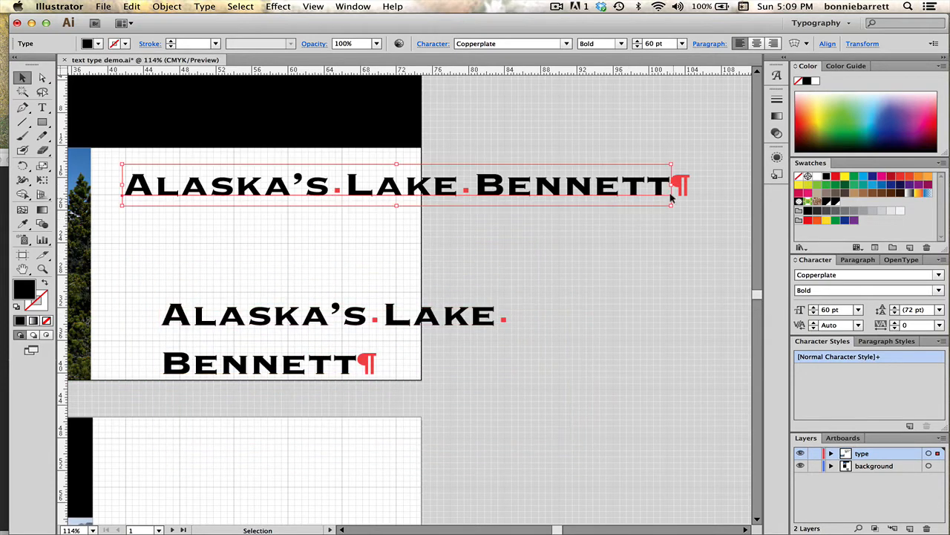
pyautogui.moveTo(670, 204); pyautogui.dragTo(305, 301)
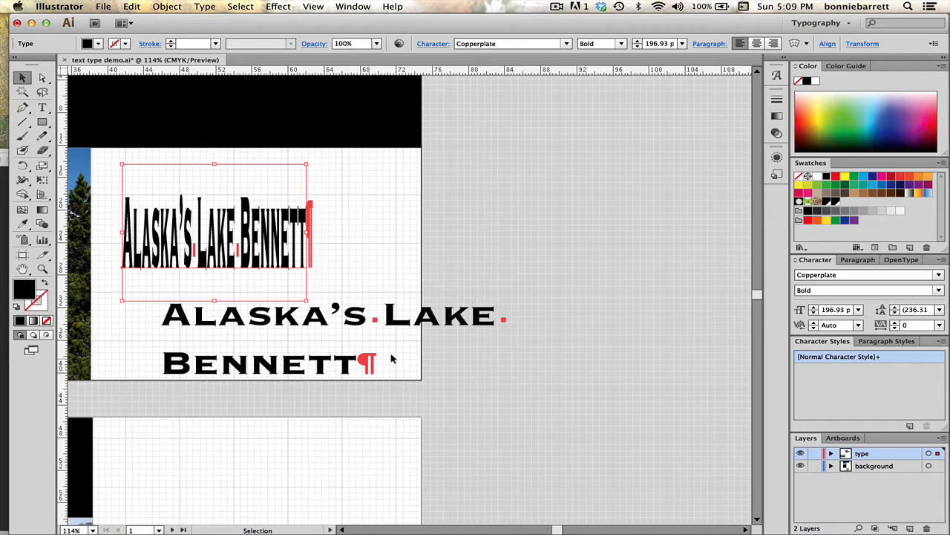
pyautogui.press('super+z')
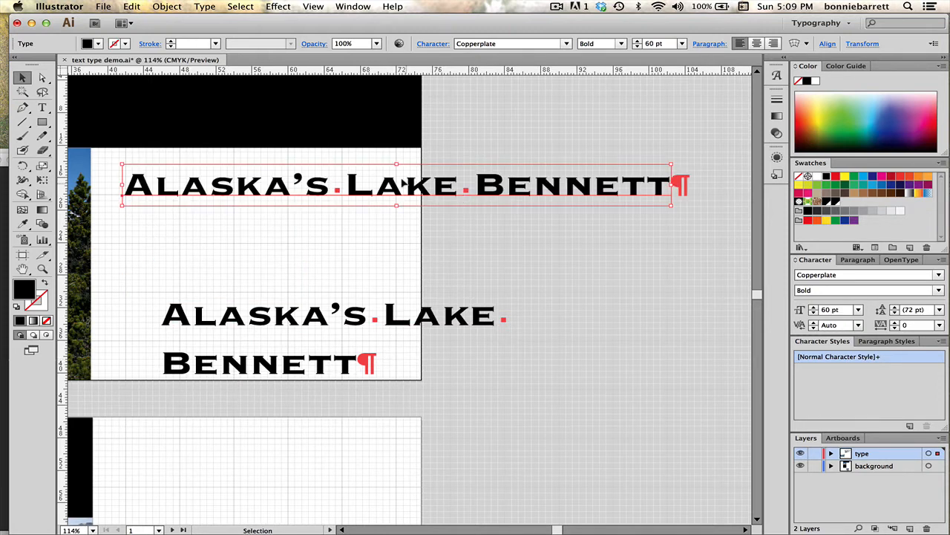
# Step: Delete the single-line point-type title
pyautogui.moveTo(395, 203); pyautogui.dragTo(396, 183)
pyautogui.press('Delete')
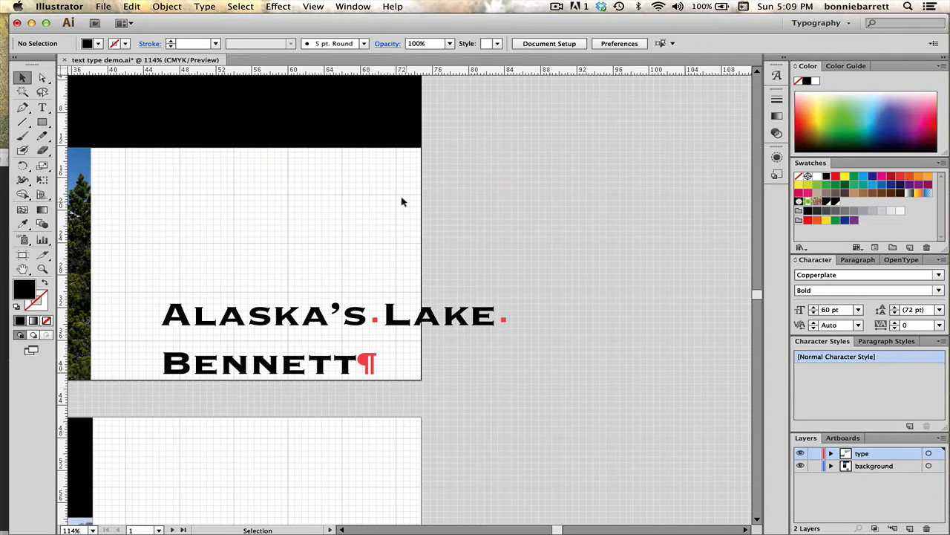
# Step: Move the remaining title frame up into the cleared space and widen it to about 65 picas so the text fits one line
pyautogui.moveTo(265, 318); pyautogui.dragTo(219, 197)
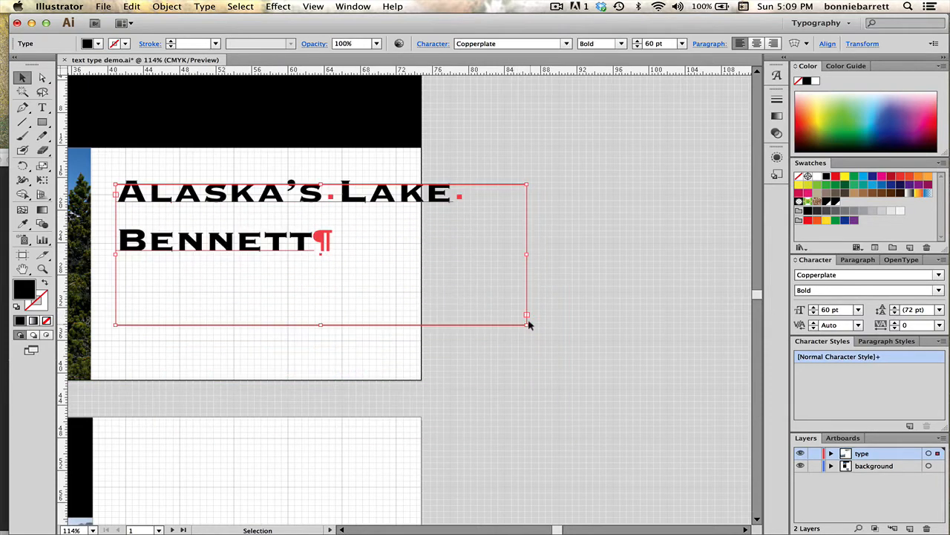
pyautogui.moveTo(529, 324); pyautogui.dragTo(706, 295)
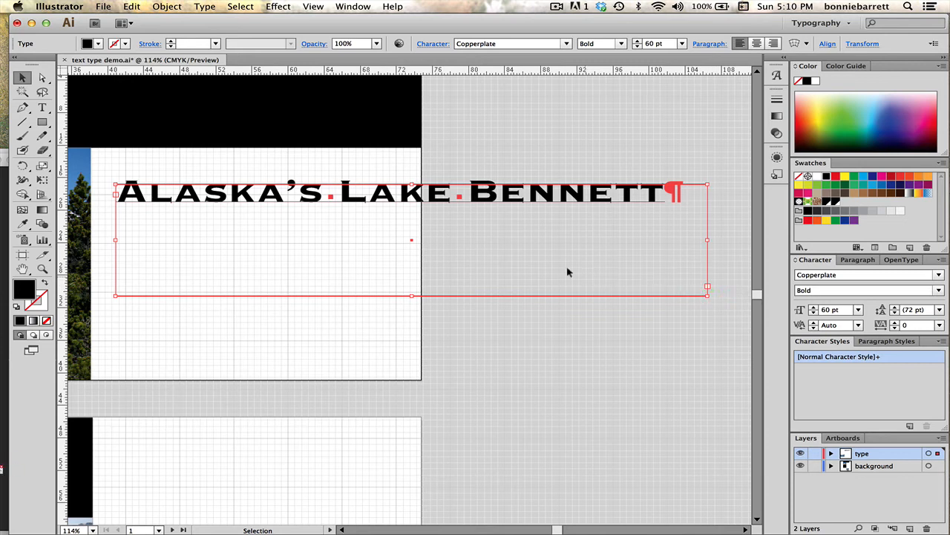
# Step: Select the whole "Alaska's Lake Bennett" title text and set its font to Adobe Caslon Pro Regular
pyautogui.click(42, 107)
pyautogui.moveTo(118, 191); pyautogui.dragTo(256, 193)
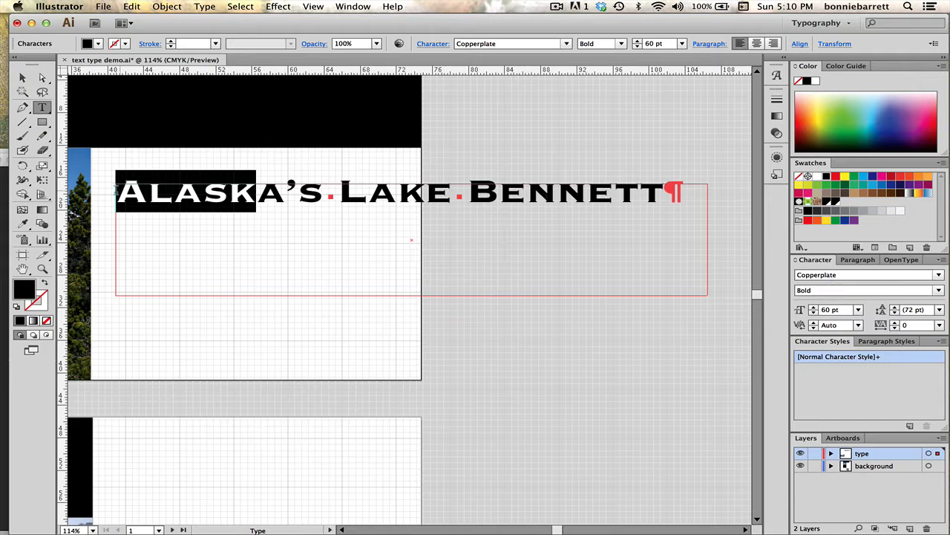
pyautogui.moveTo(115, 191); pyautogui.dragTo(695, 222)
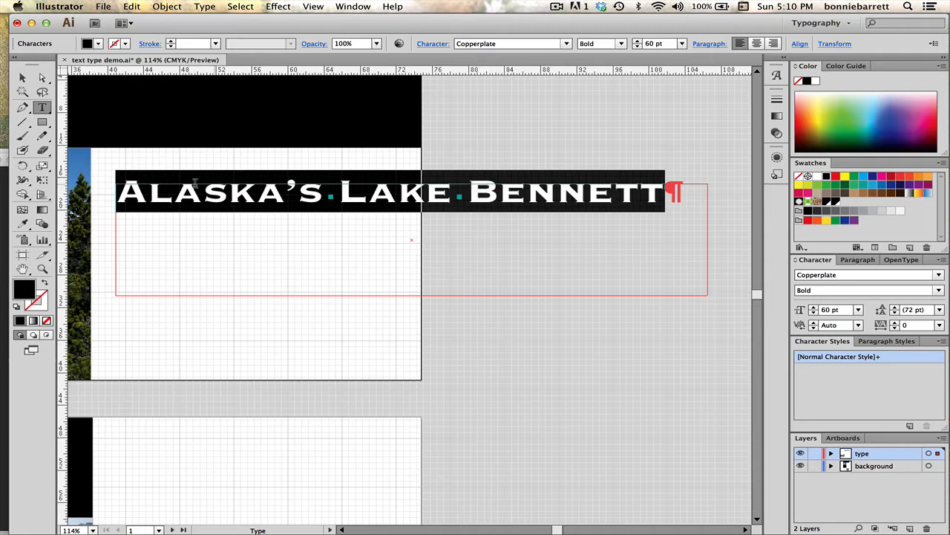
pyautogui.click(149, 191)
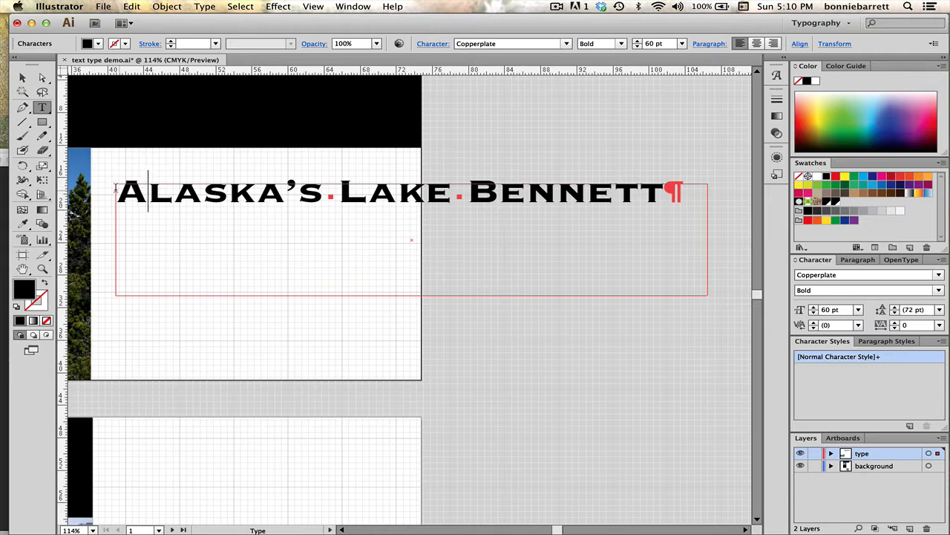
pyautogui.moveTo(111, 188); pyautogui.dragTo(689, 224)
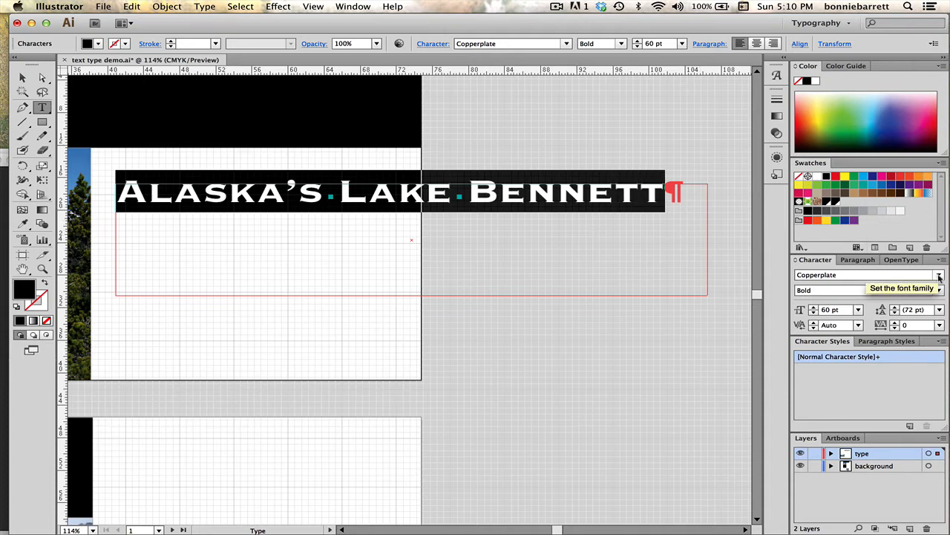
pyautogui.click(940, 276)
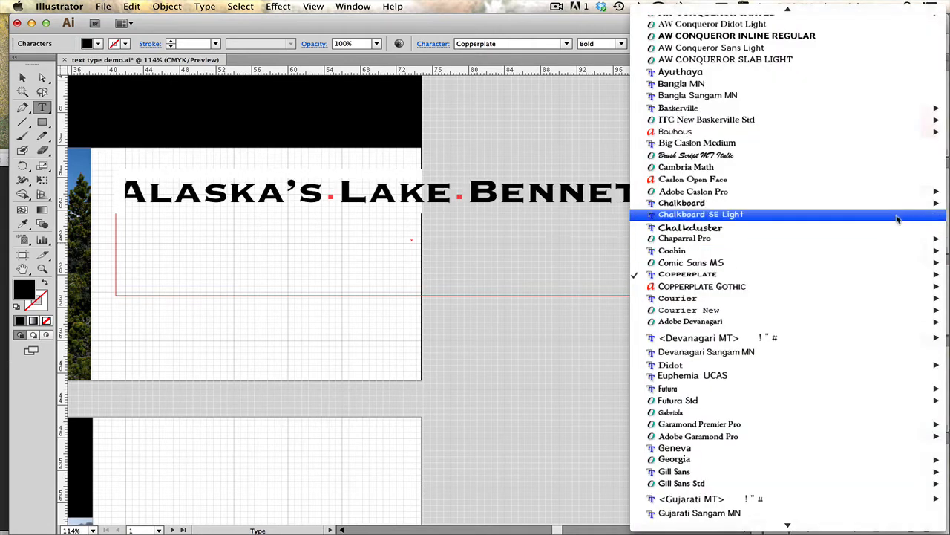
pyautogui.moveTo(874, 299)
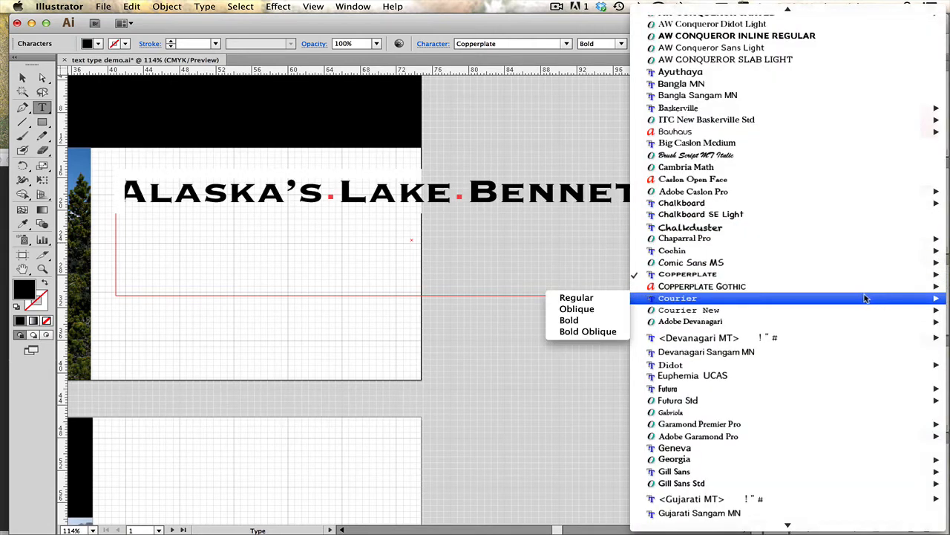
pyautogui.moveTo(785, 194)
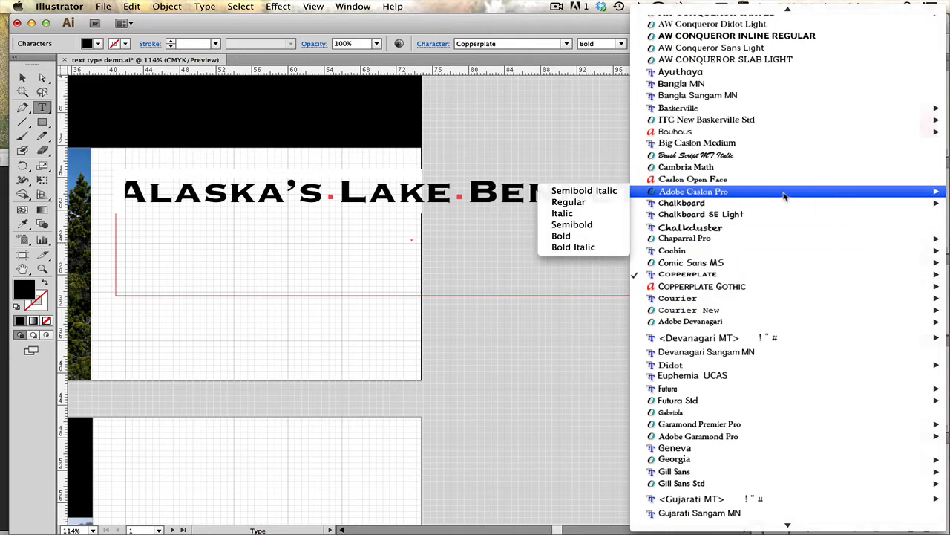
pyautogui.click(580, 207)
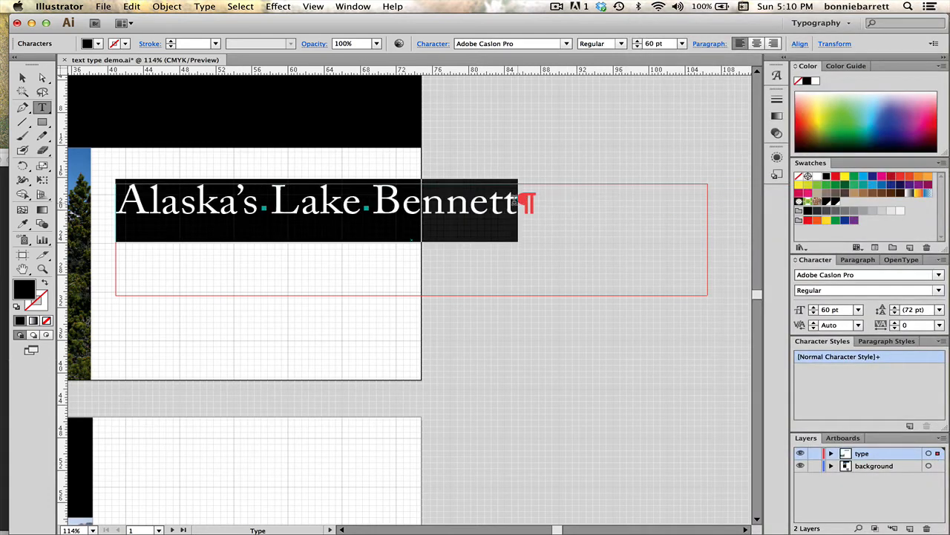
# Step: Review the font family and style choices offered for the title's Adobe Caslon Pro text
pyautogui.click(515, 202)
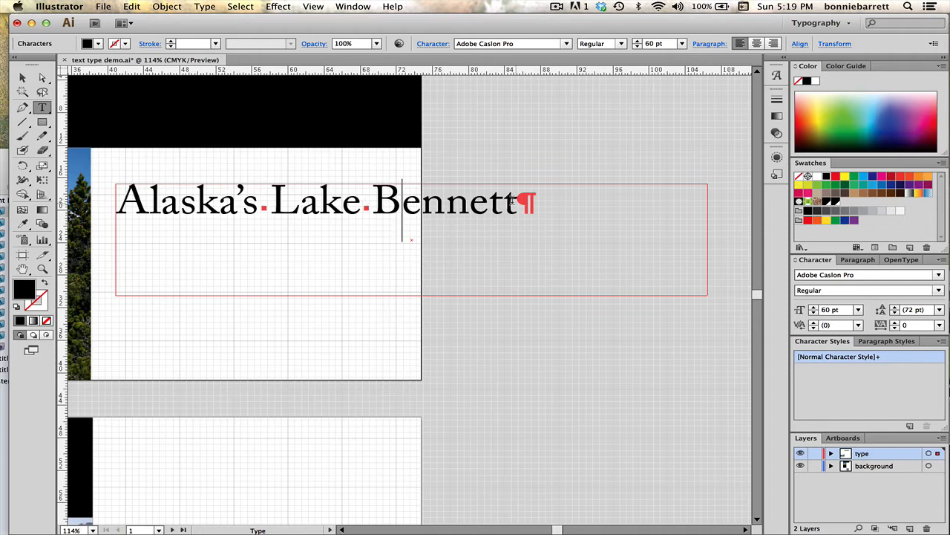
pyautogui.hotkey('shift', 'End')
pyautogui.moveTo(370, 184); pyautogui.dragTo(519, 211)
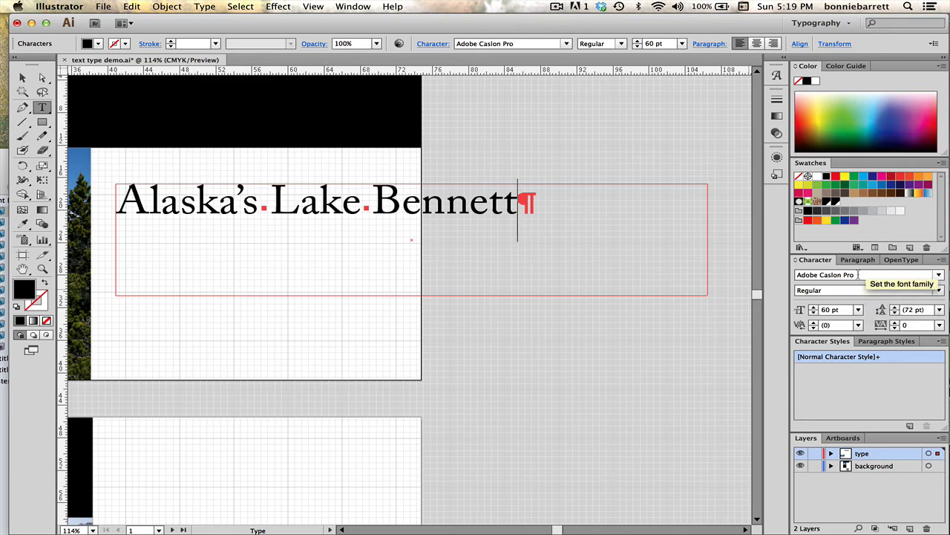
pyautogui.click(938, 274)
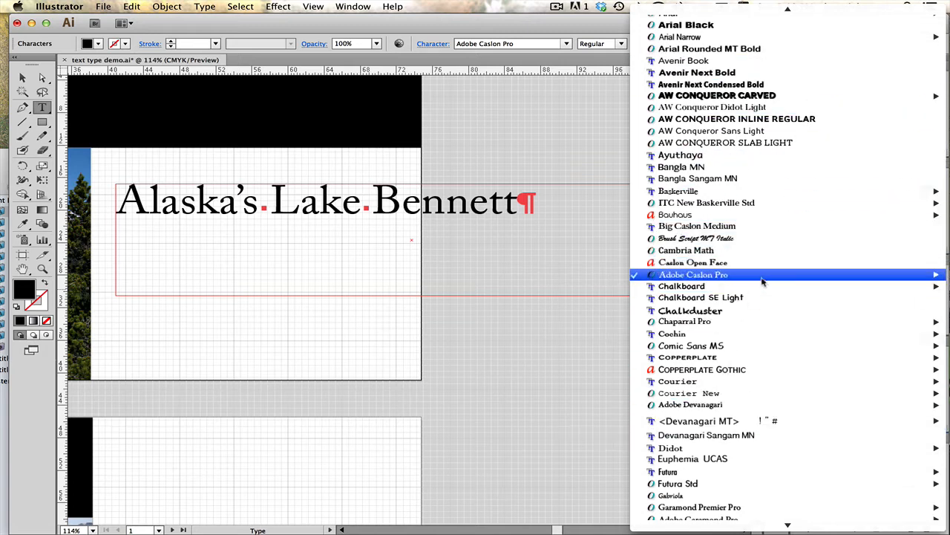
pyautogui.moveTo(760, 282)
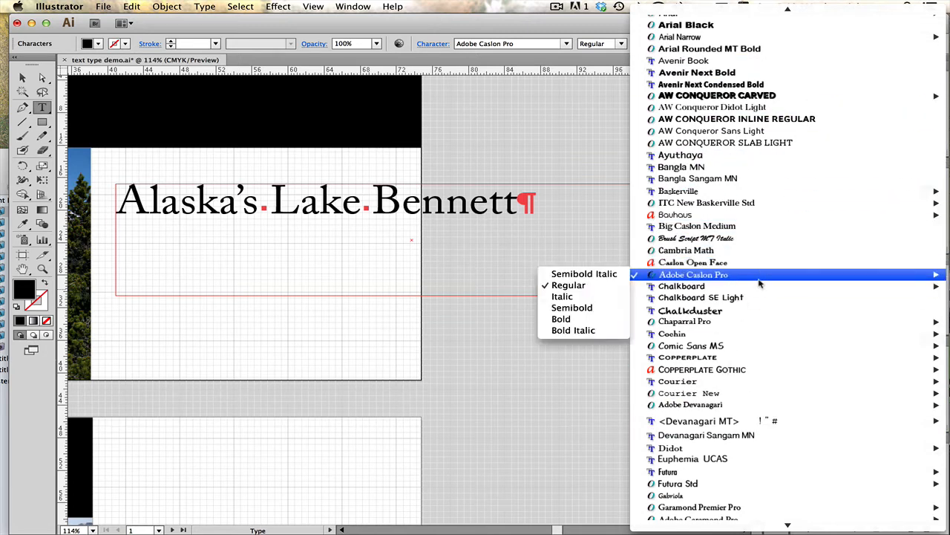
pyautogui.click(594, 285)
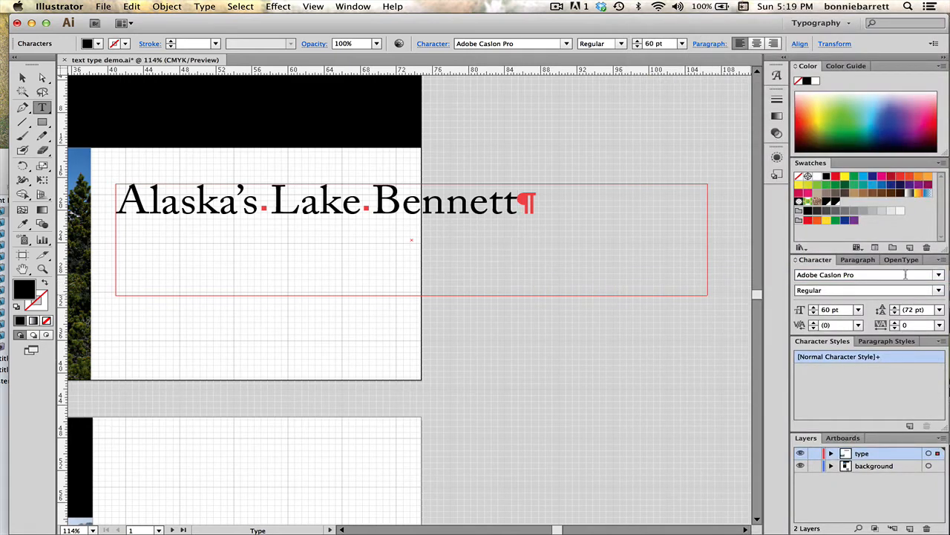
pyautogui.click(939, 290)
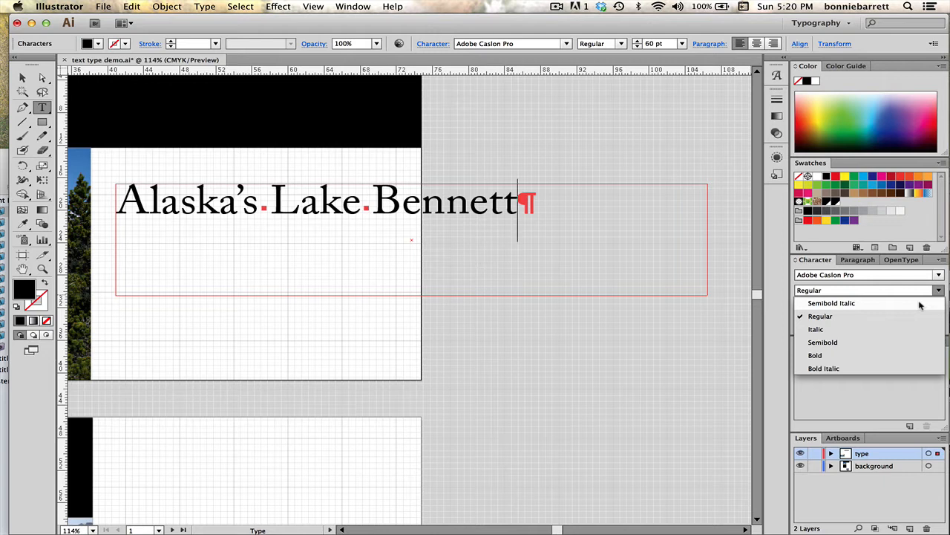
pyautogui.click(904, 321)
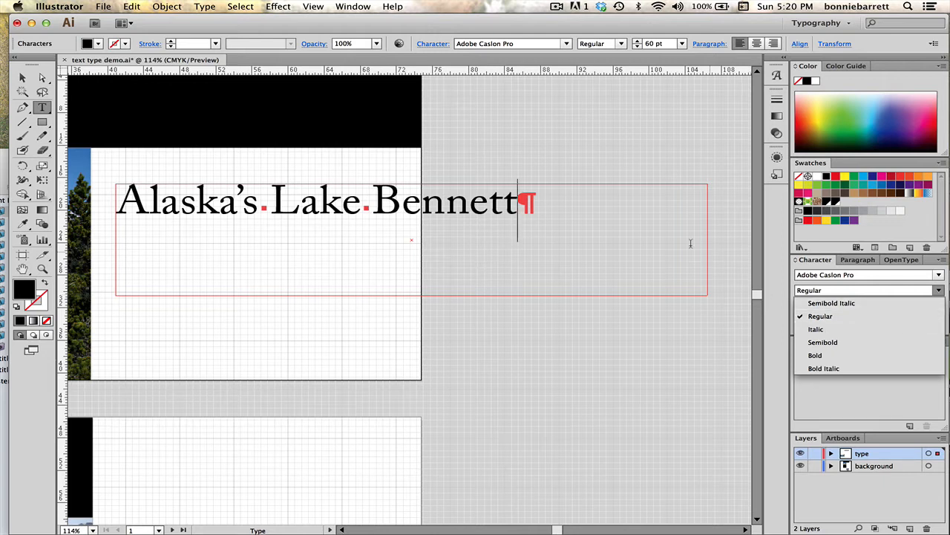
# Step: Try the Italic, Semibold and Semibold Italic styles on the whole title text, and set it back to Regular
pyautogui.moveTo(532, 199); pyautogui.dragTo(102, 164)
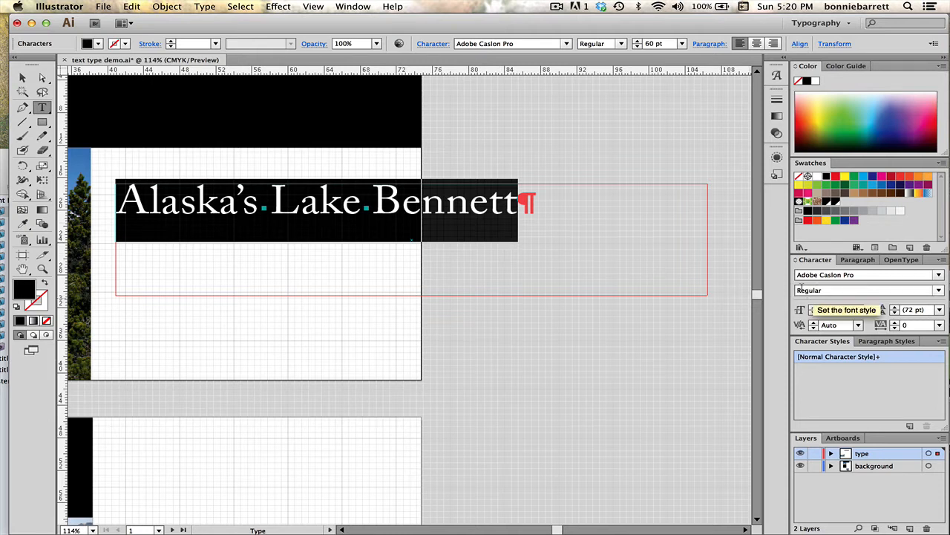
pyautogui.click(940, 291)
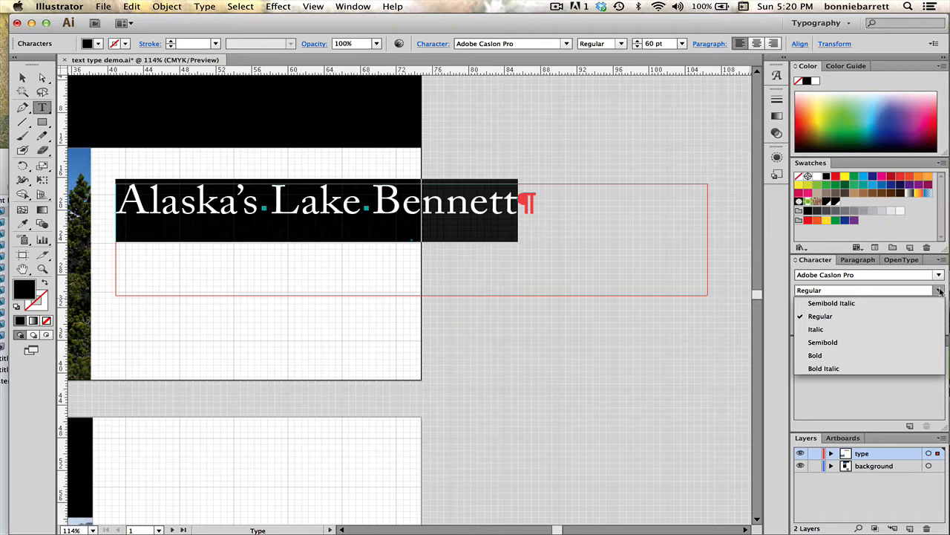
pyautogui.click(902, 329)
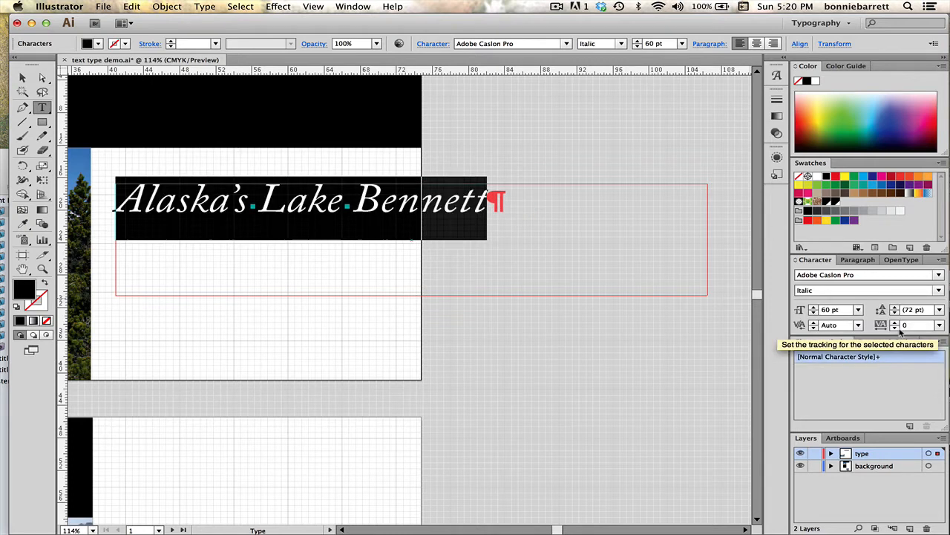
pyautogui.click(939, 291)
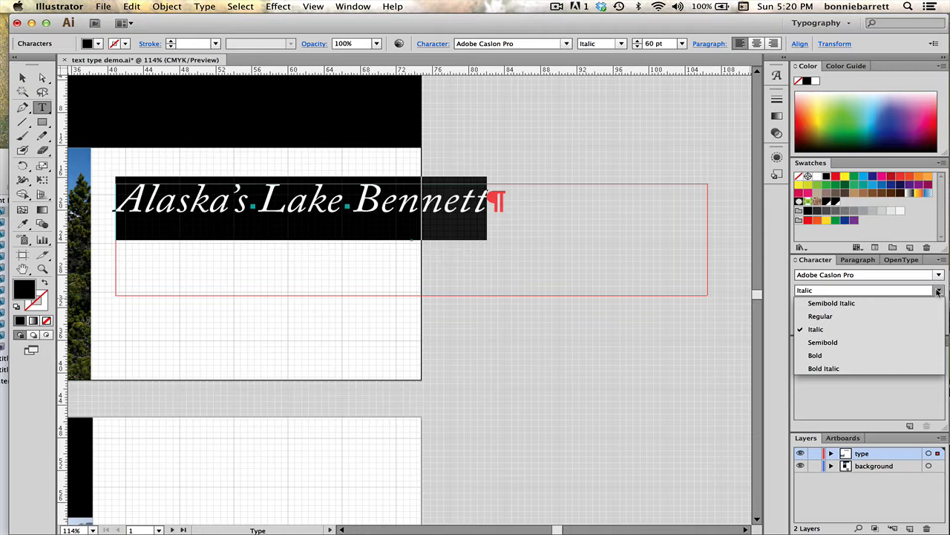
pyautogui.click(897, 342)
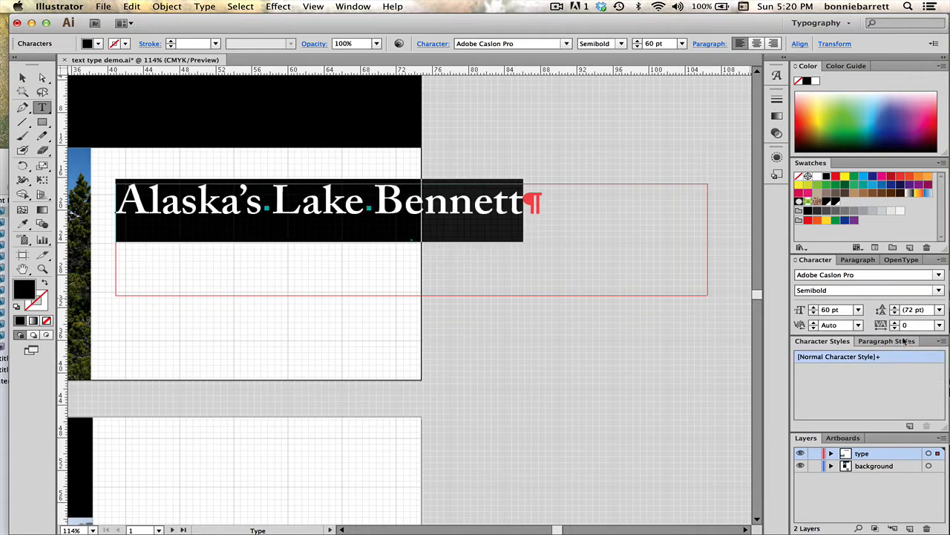
pyautogui.click(940, 290)
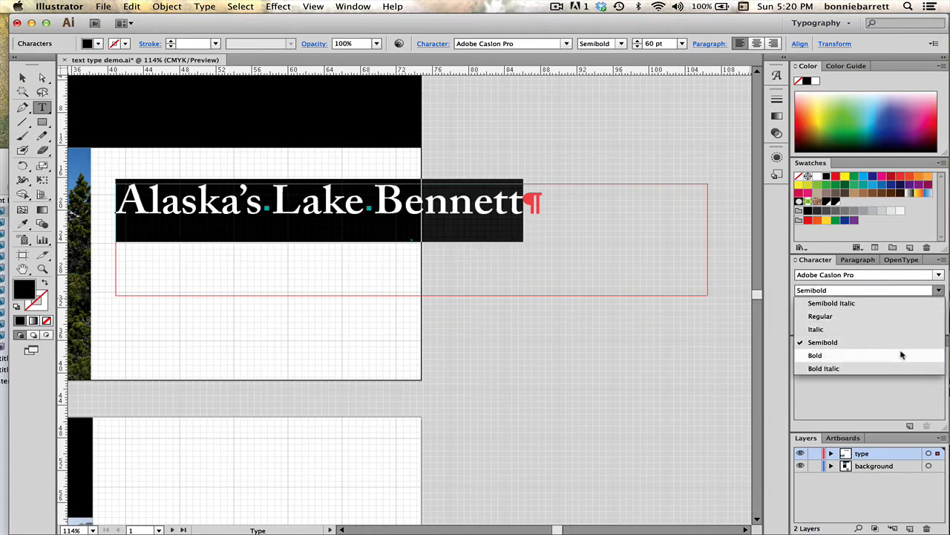
pyautogui.click(902, 301)
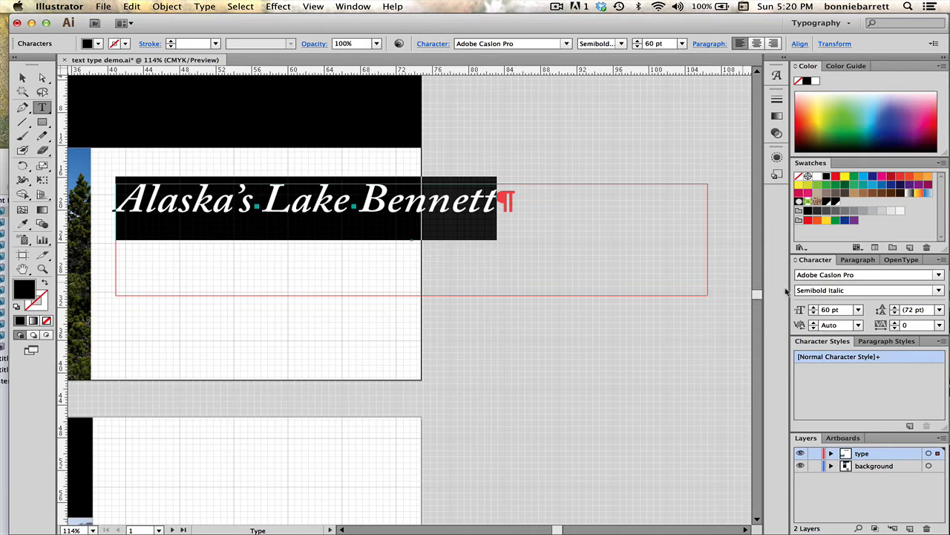
pyautogui.click(940, 291)
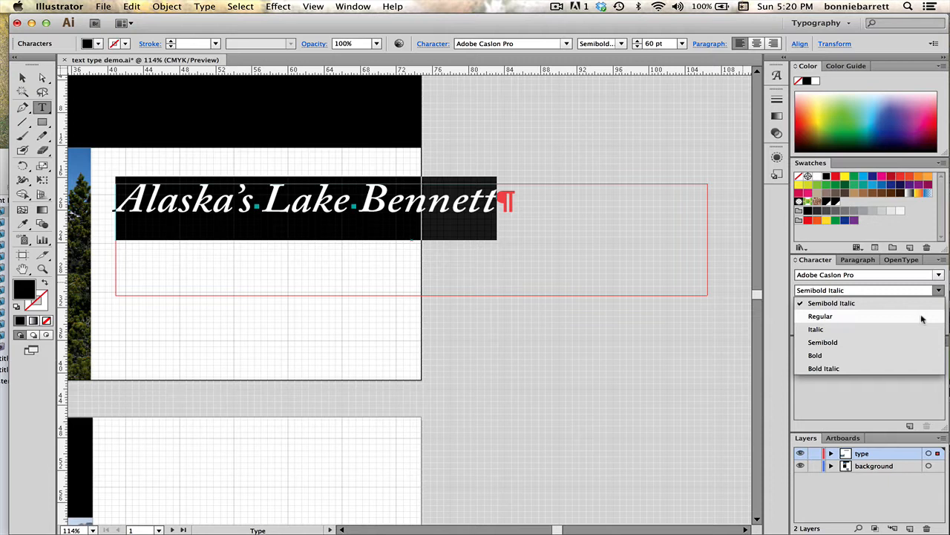
pyautogui.click(922, 318)
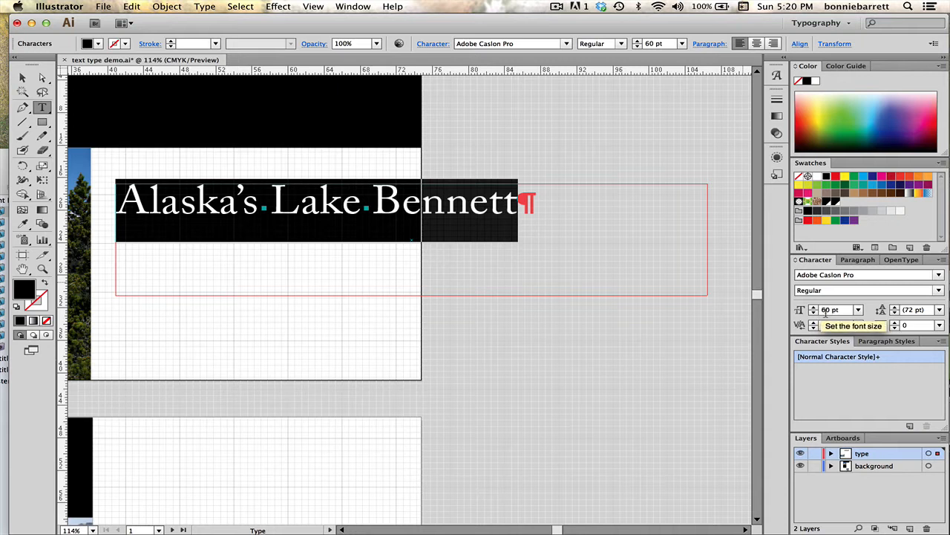
# Step: Try the title text at 12 pt, and set it back to 60 pt
pyautogui.click(859, 310)
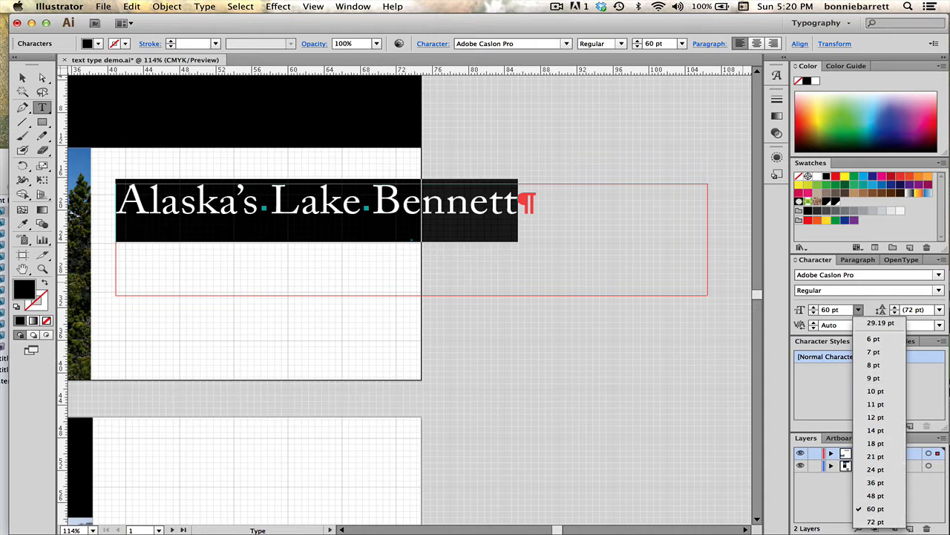
pyautogui.click(875, 418)
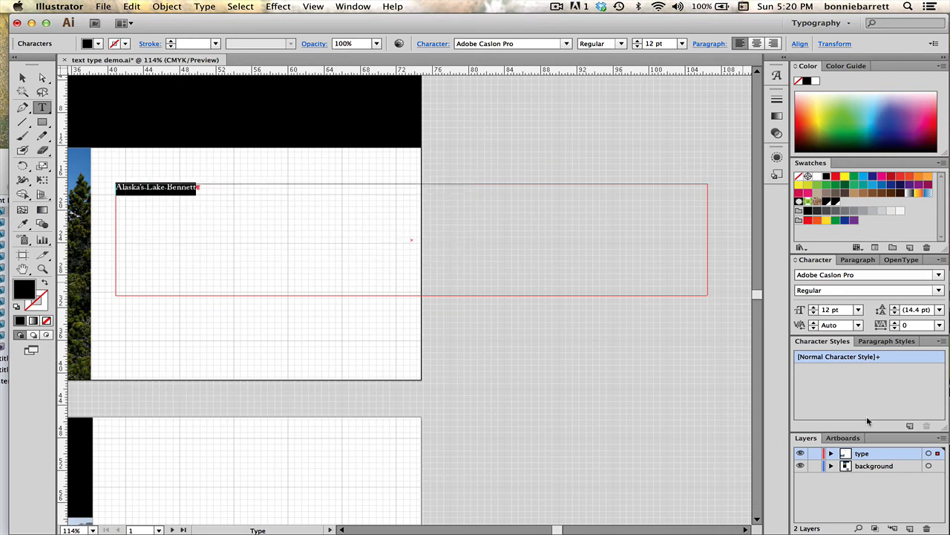
pyautogui.click(859, 309)
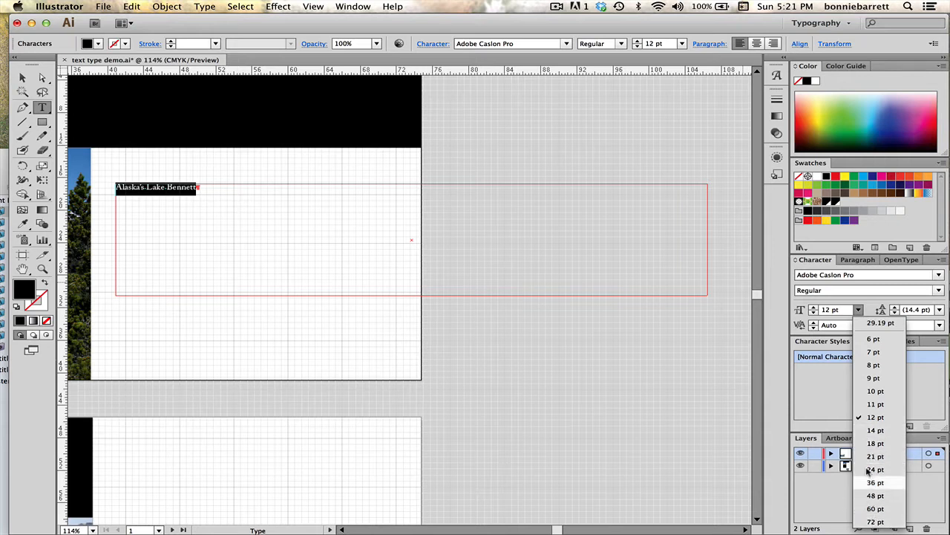
pyautogui.click(873, 509)
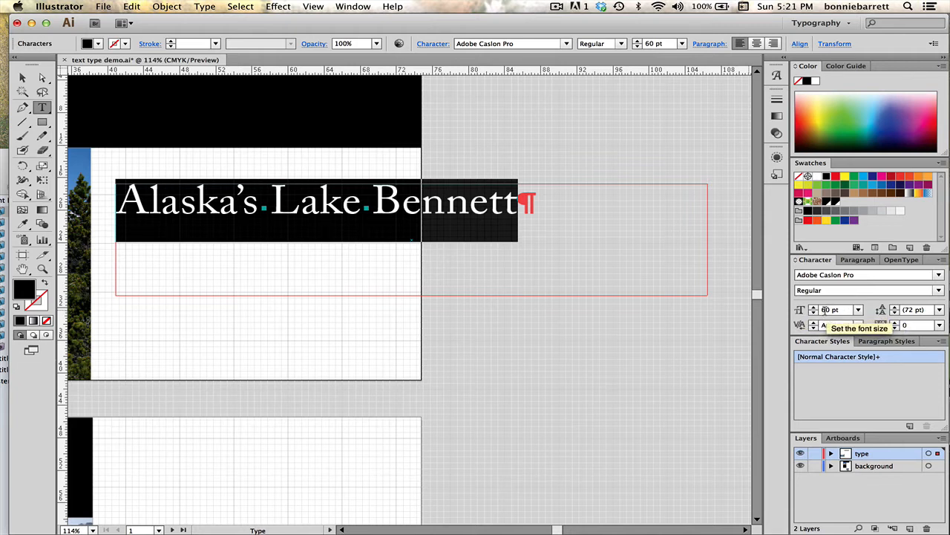
# Step: Switch the title text back to Copperplate Bold, and change its font to Impact
pyautogui.click(938, 276)
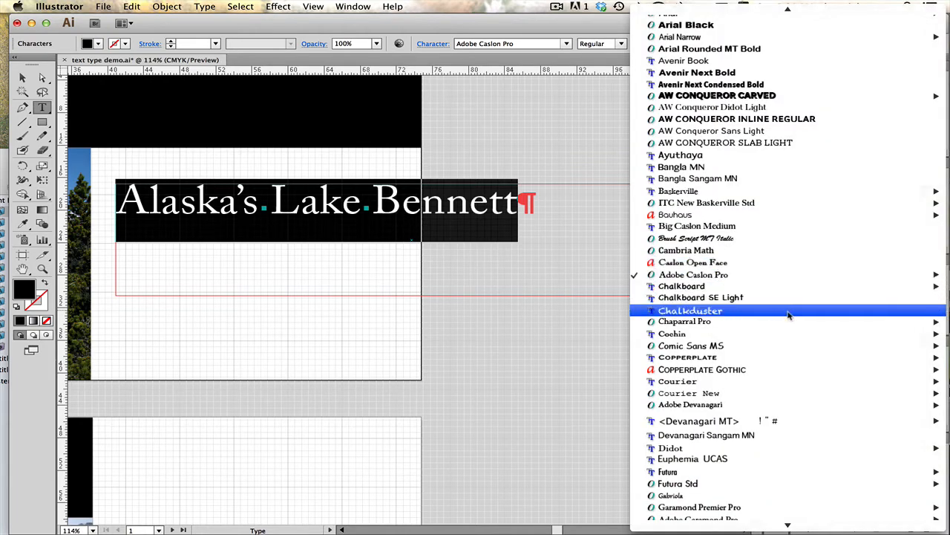
pyautogui.moveTo(789, 361)
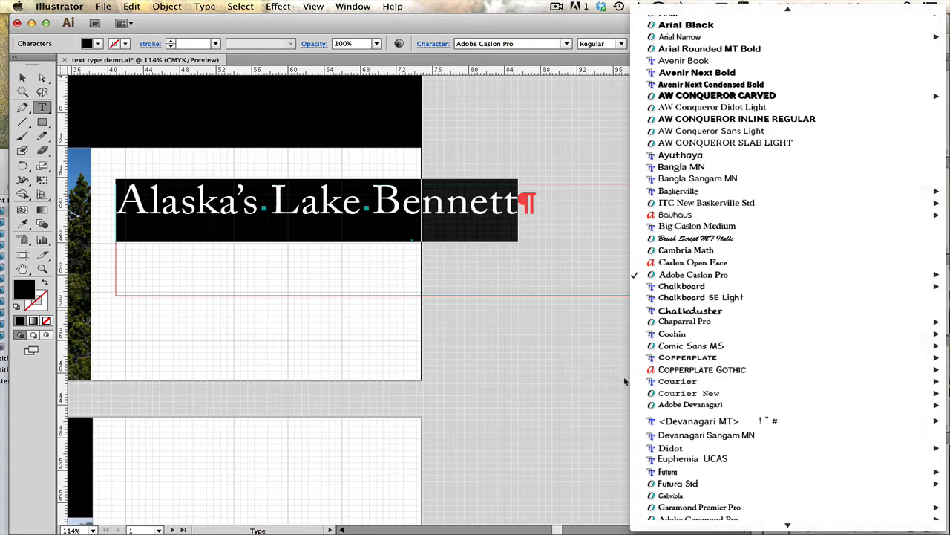
pyautogui.click(615, 380)
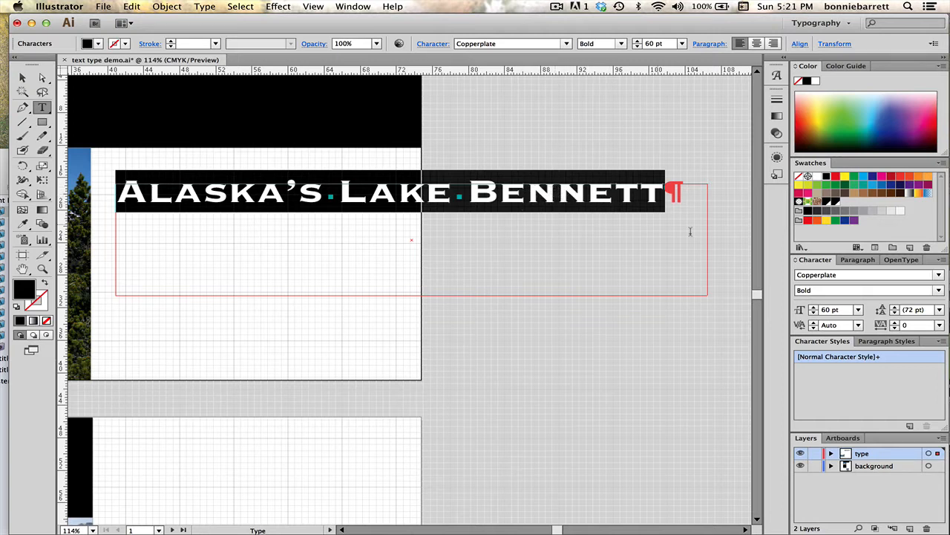
pyautogui.click(940, 277)
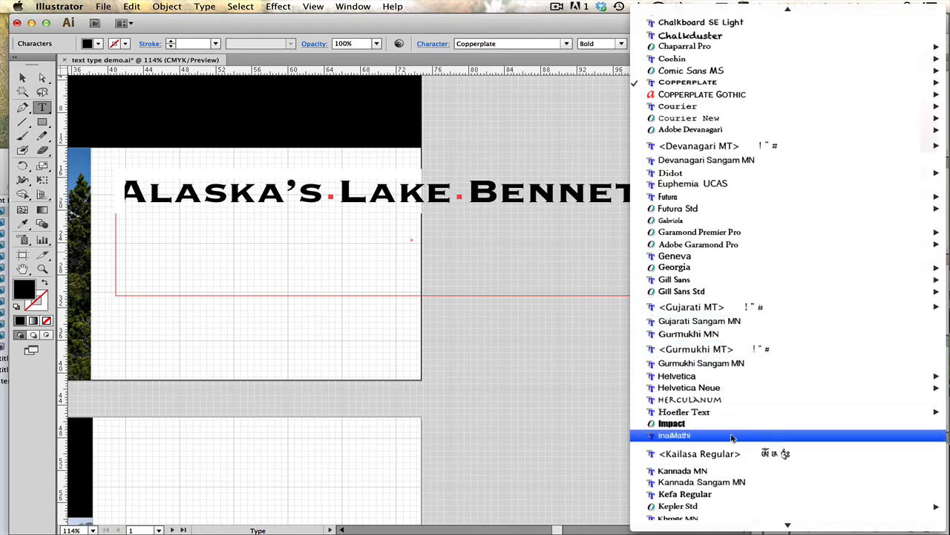
pyautogui.click(731, 425)
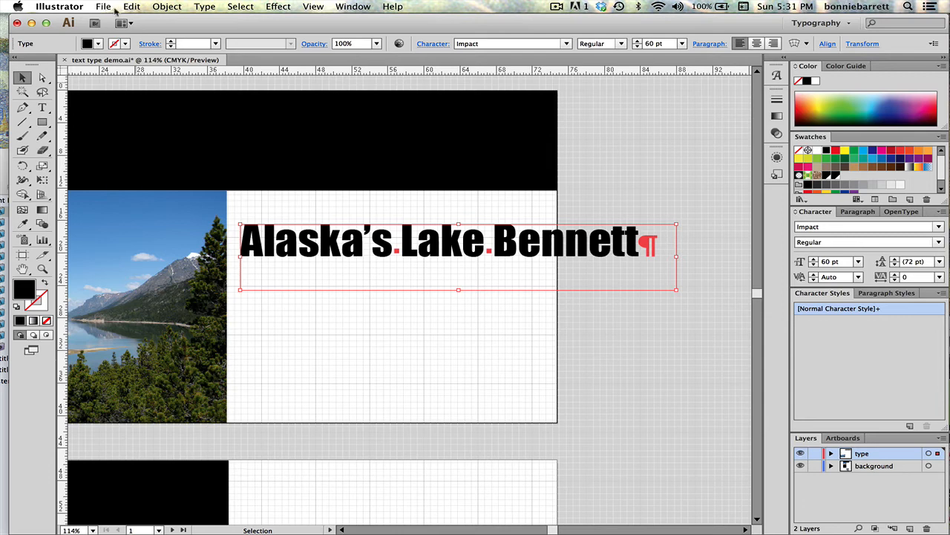
# Step: Start a warp envelope distortion on the title with the Flag style at 50% horizontal bend, previewing it clear of the dialog
pyautogui.click(166, 6)
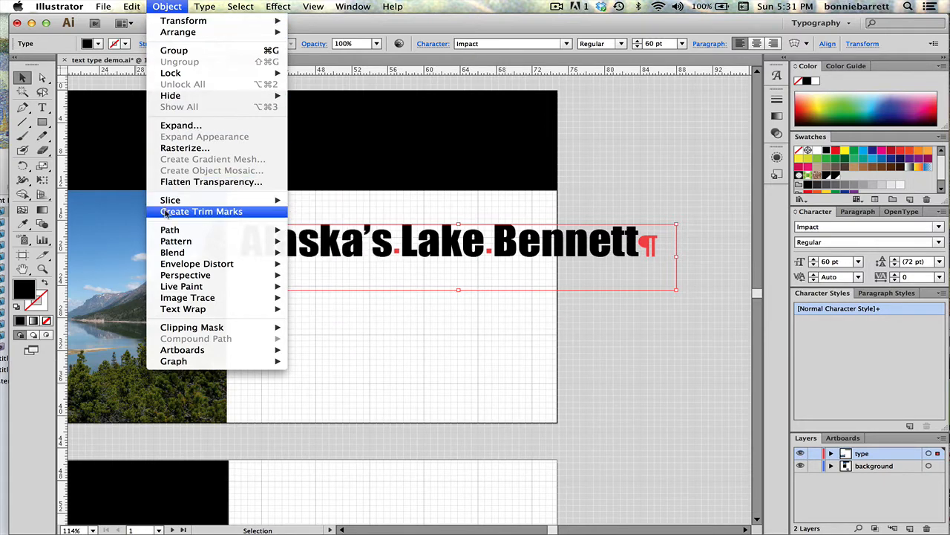
pyautogui.moveTo(190, 265)
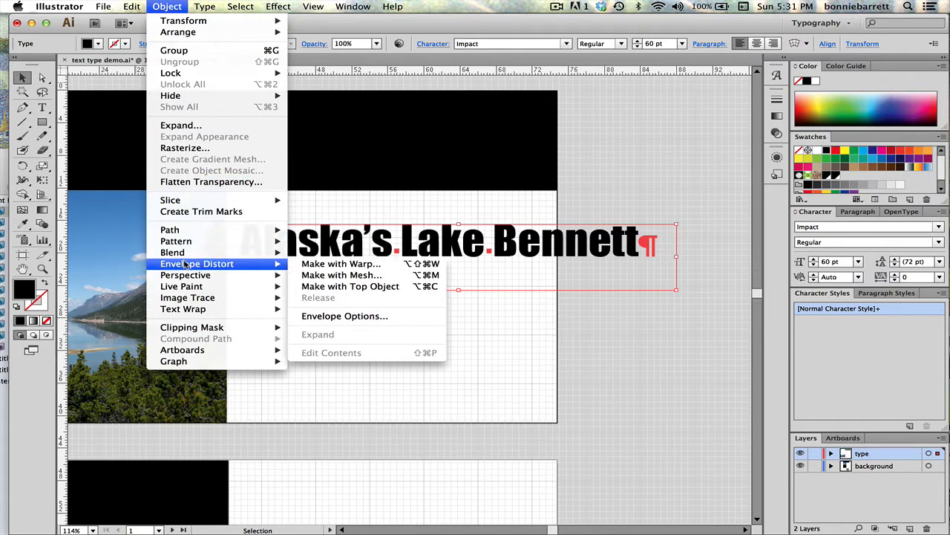
pyautogui.click(339, 265)
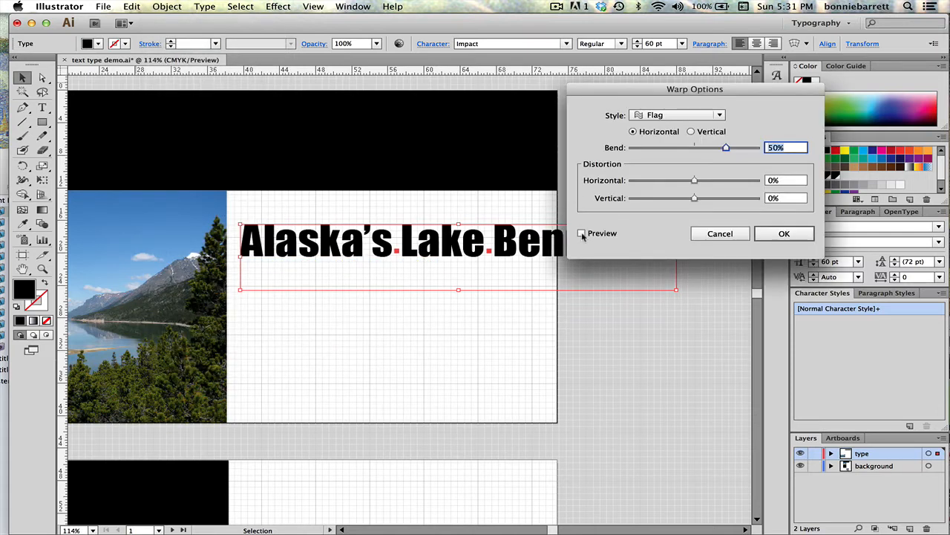
pyautogui.click(582, 233)
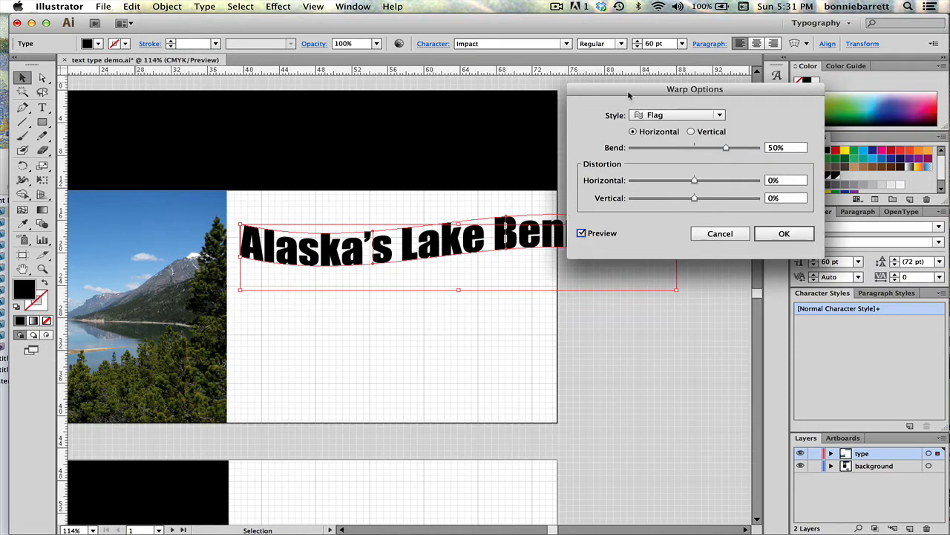
pyautogui.moveTo(628, 95); pyautogui.dragTo(726, 202)
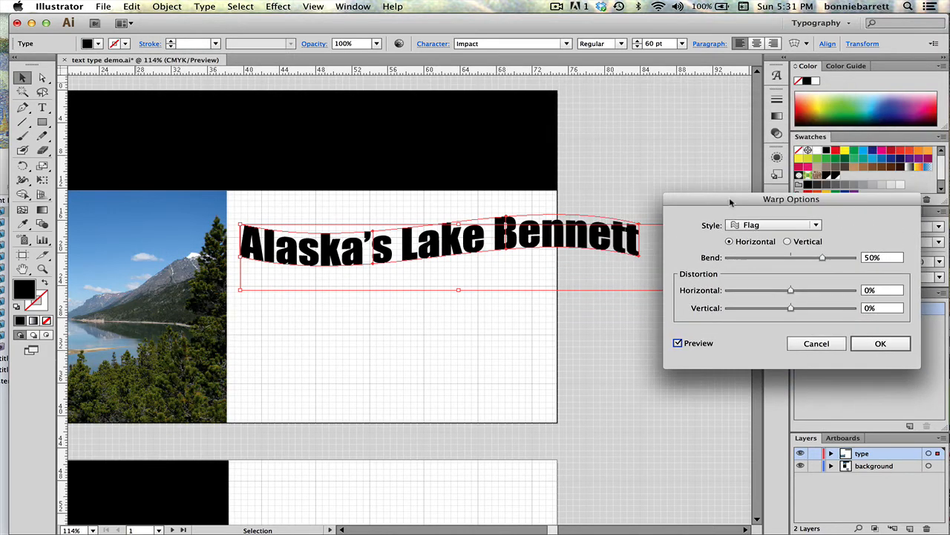
# Step: Try the Arc, Arch and Wave warp styles on the title, and set the style back to Flag
pyautogui.click(765, 228)
pyautogui.click(767, 239)
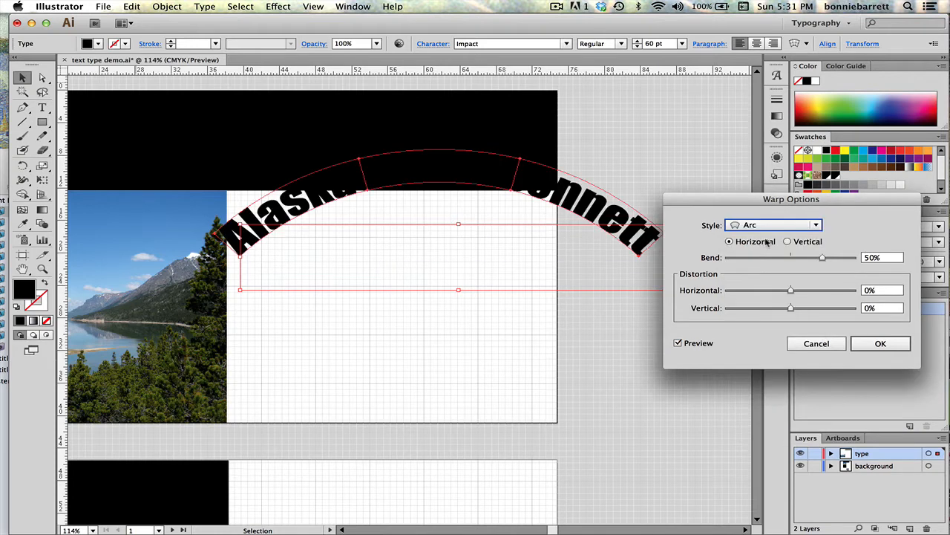
pyautogui.click(773, 226)
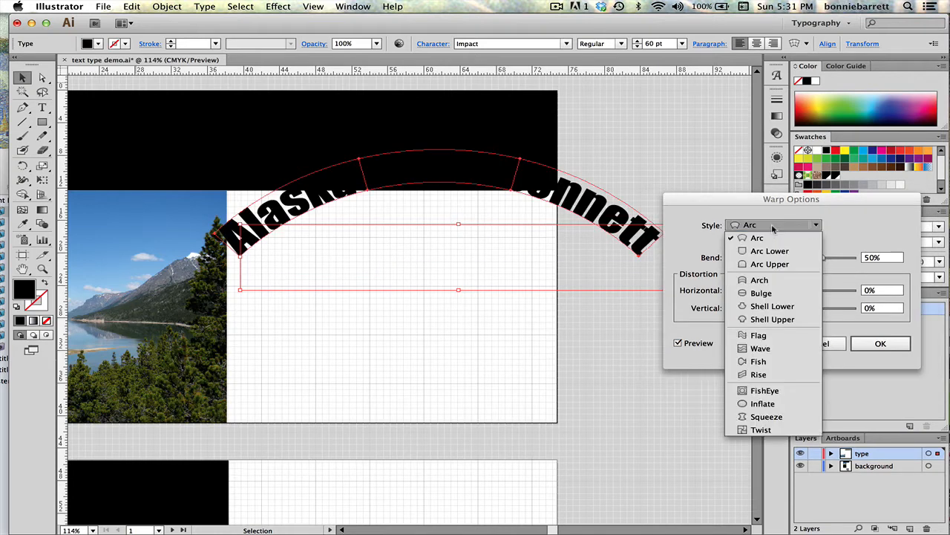
pyautogui.click(776, 279)
pyautogui.click(778, 225)
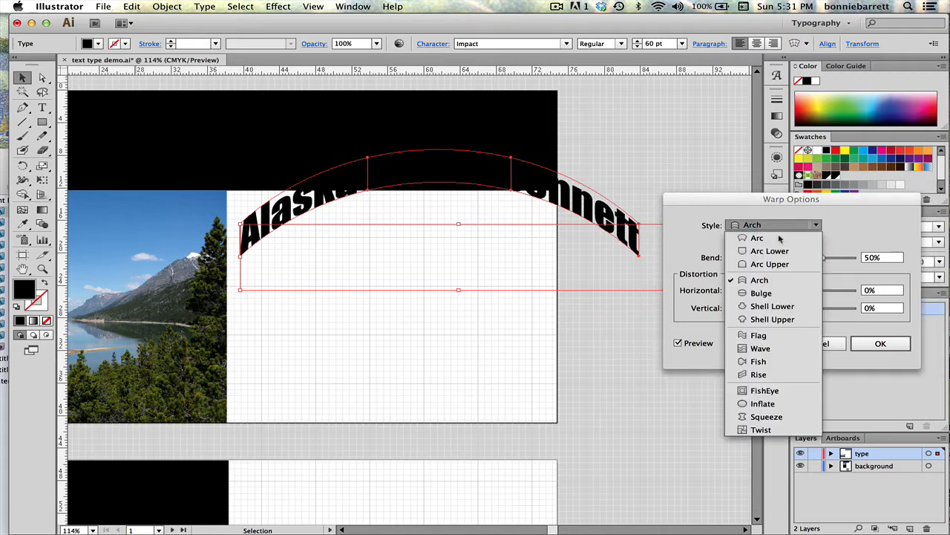
pyautogui.click(777, 347)
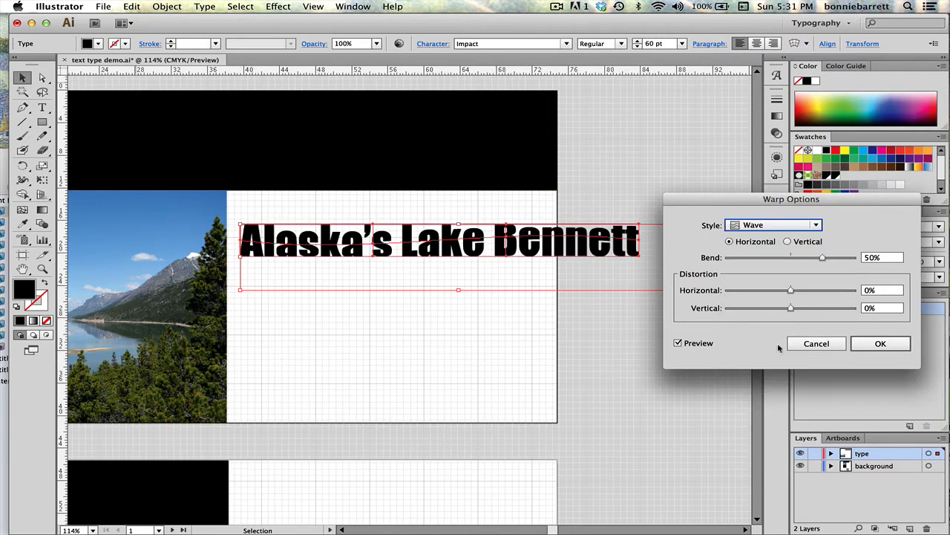
pyautogui.click(789, 227)
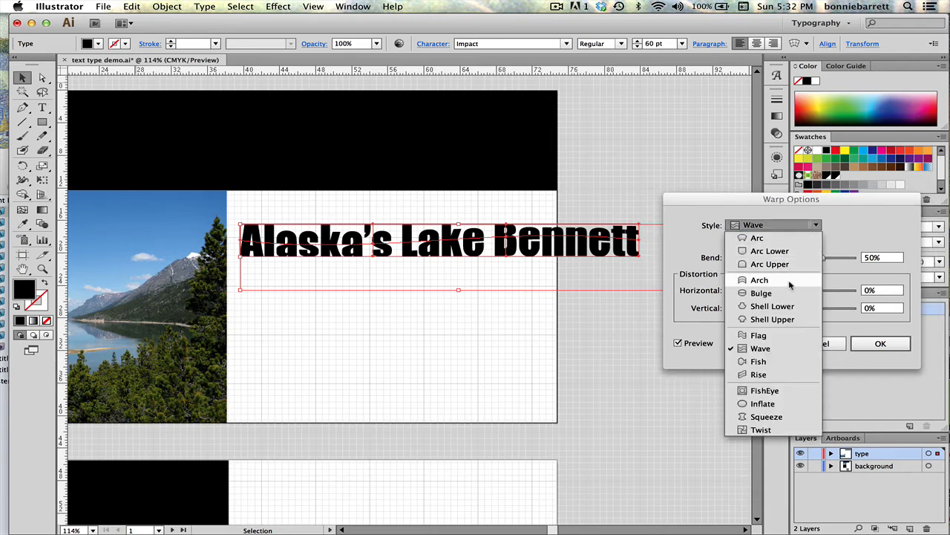
pyautogui.click(787, 335)
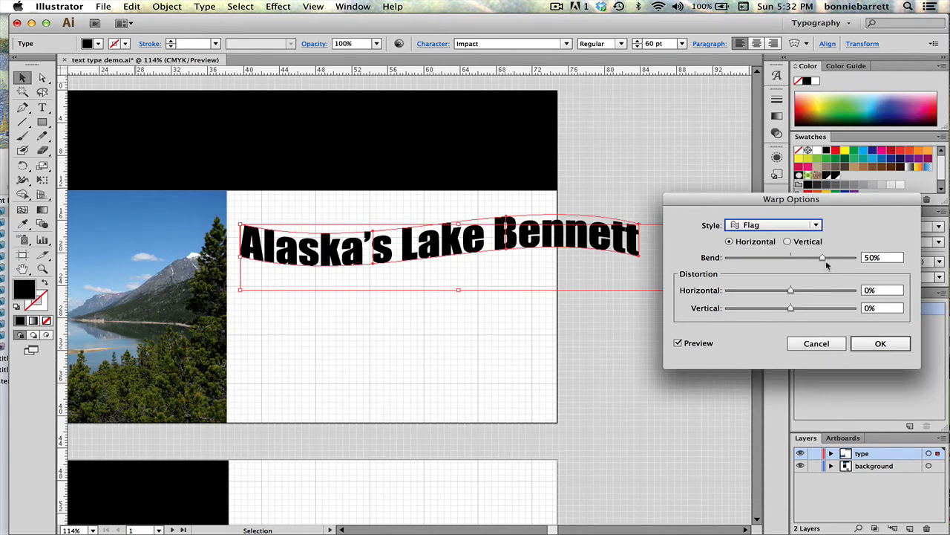
# Step: Apply the Flag warp to the title with 51% bend and -6% horizontal distortion, and undo the envelope
pyautogui.moveTo(822, 257)
pyautogui.mouseDown()
pyautogui.moveTo(813, 258)
pyautogui.moveTo(823, 259)
pyautogui.mouseUp()
pyautogui.moveTo(791, 292); pyautogui.dragTo(791, 311)
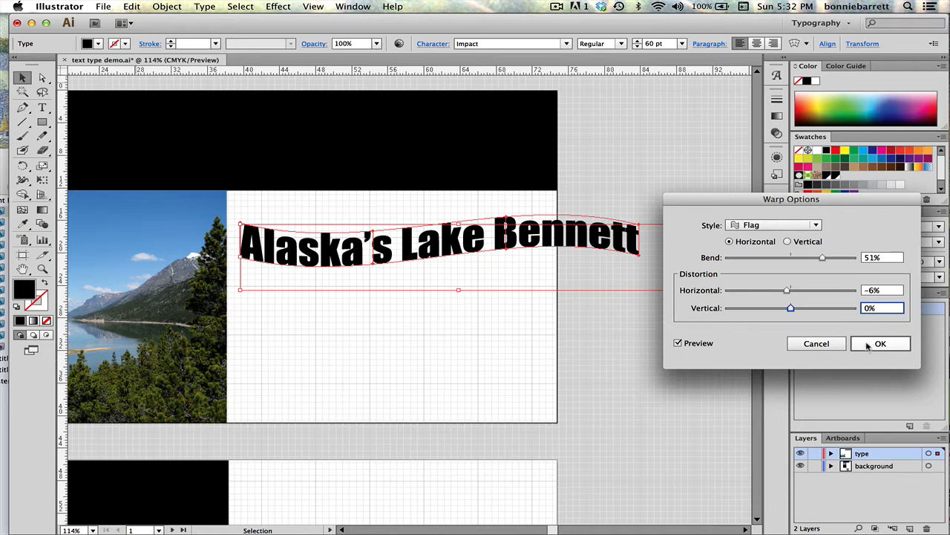
pyautogui.click(876, 344)
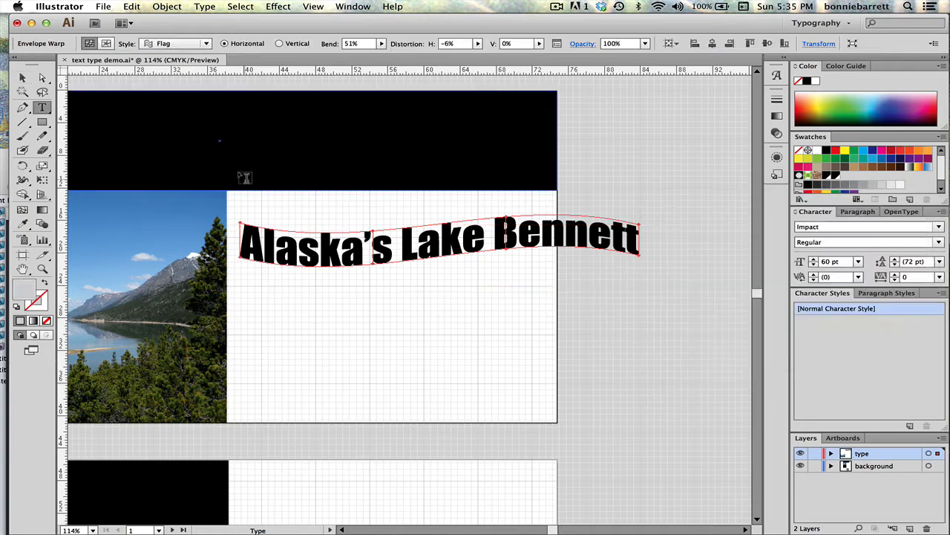
pyautogui.click(130, 6)
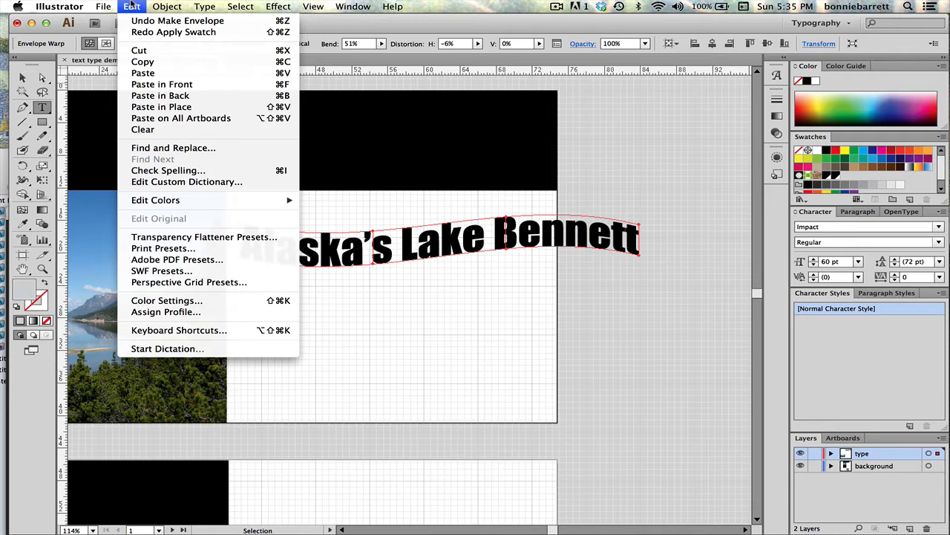
pyautogui.click(133, 21)
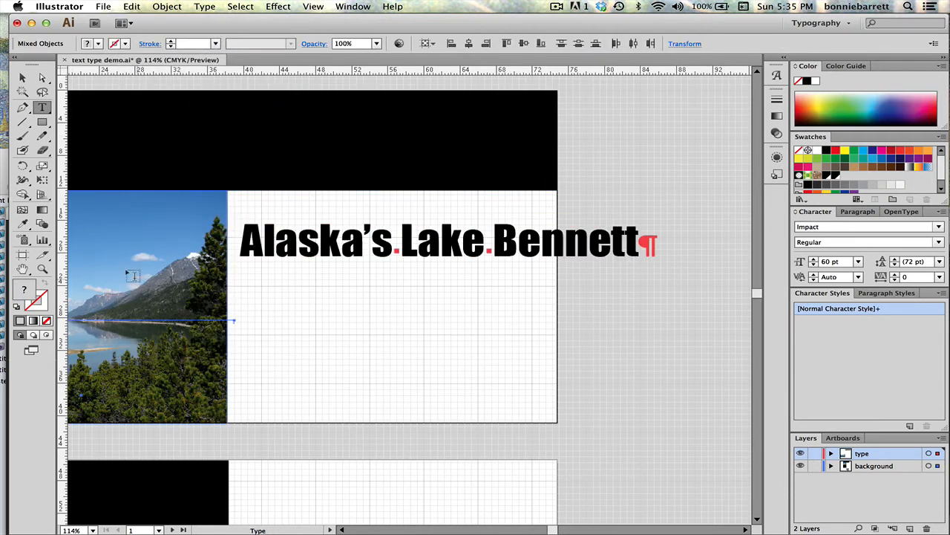
# Step: Place a copy of the BennettLake.JPG photo below the title, and enlarge it from its upper corner until it extends behind the title
pyautogui.click(22, 77)
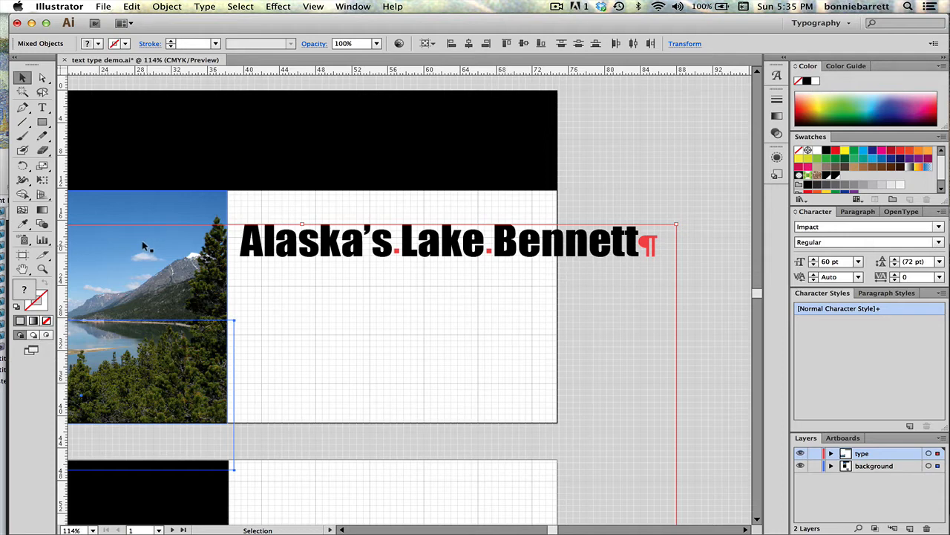
pyautogui.moveTo(143, 246); pyautogui.dragTo(517, 314)
pyautogui.moveTo(507, 317); pyautogui.dragTo(521, 311)
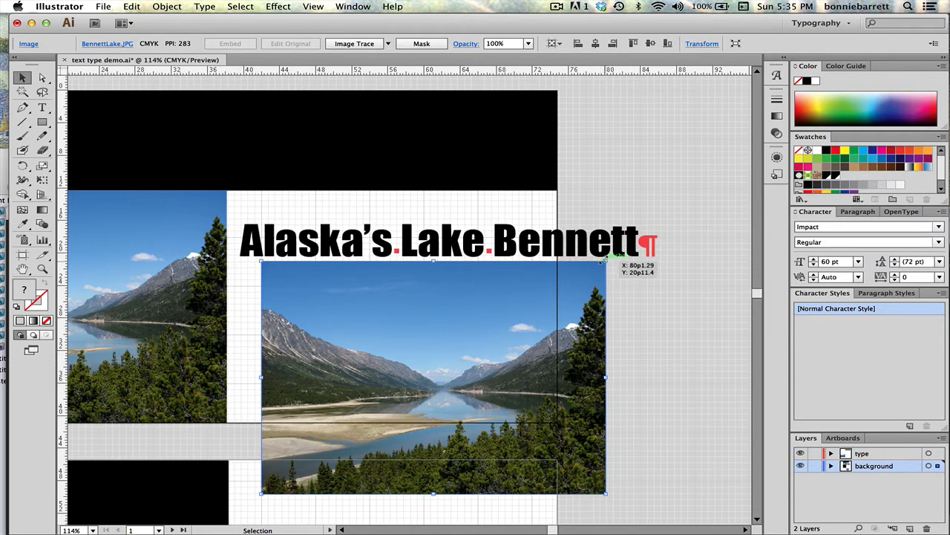
pyautogui.moveTo(606, 260); pyautogui.dragTo(709, 192)
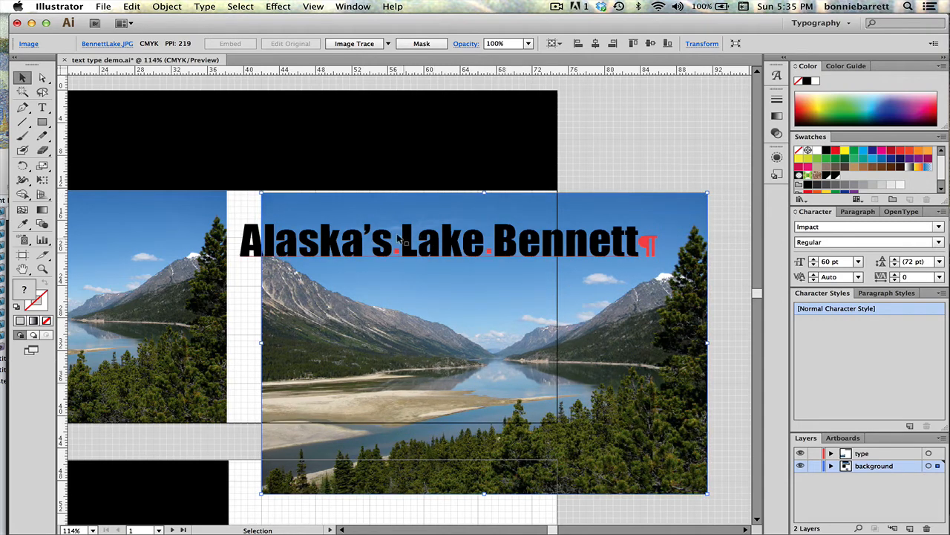
# Step: Move the title text over the upper part of the enlarged photo, and expand the contents of the type layer
pyautogui.moveTo(405, 236); pyautogui.dragTo(442, 238)
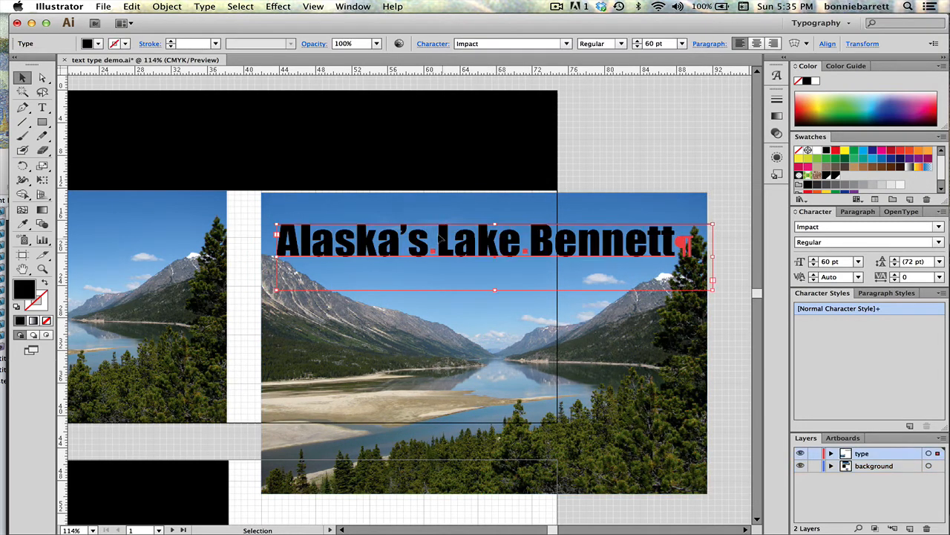
pyautogui.click(831, 453)
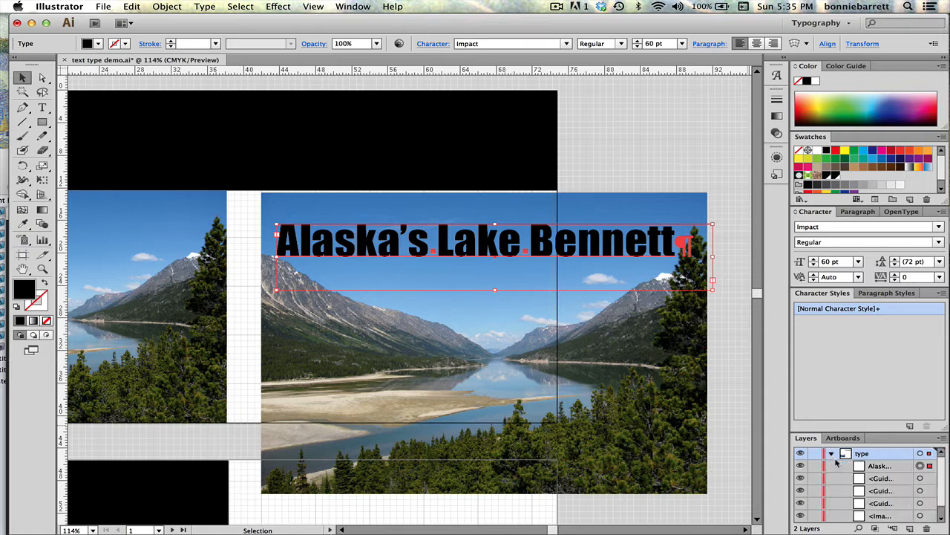